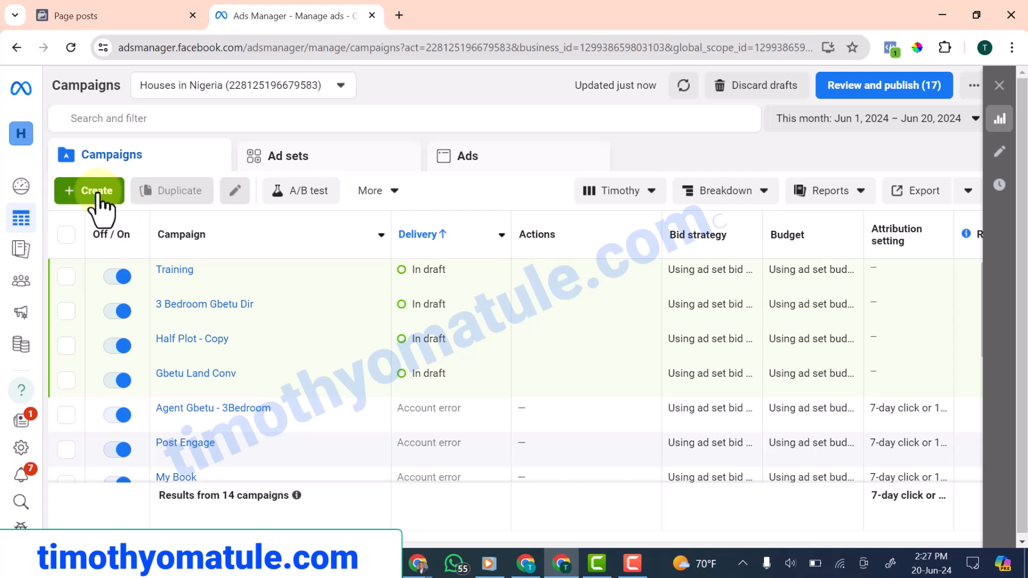
Create a new campaign with the Traffic objective using the Manual traffic campaign setup
{"action": "left_click", "coordinate": [96, 195]}
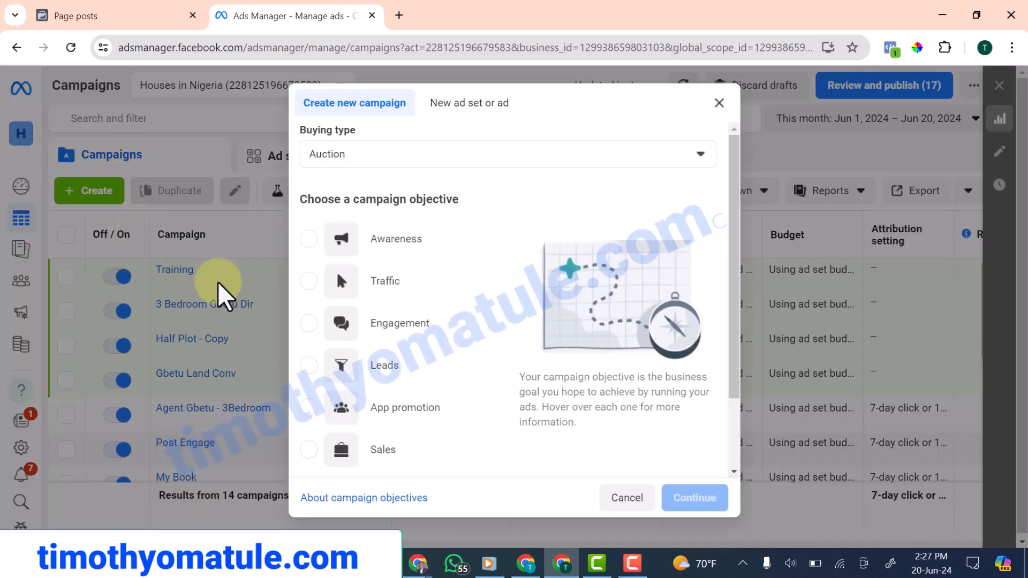
{"action": "left_click", "coordinate": [308, 281]}
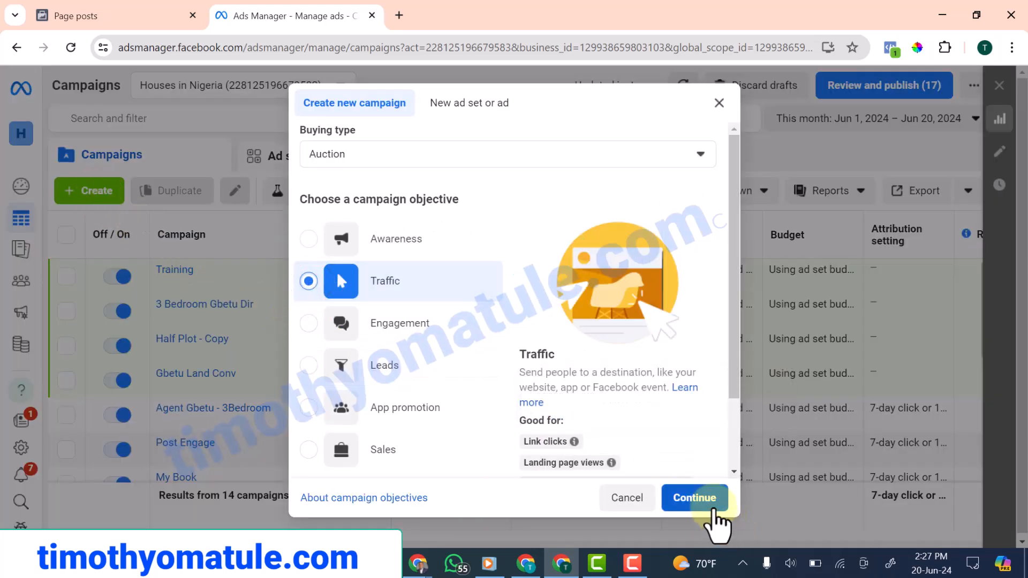
{"action": "left_click", "coordinate": [696, 499]}
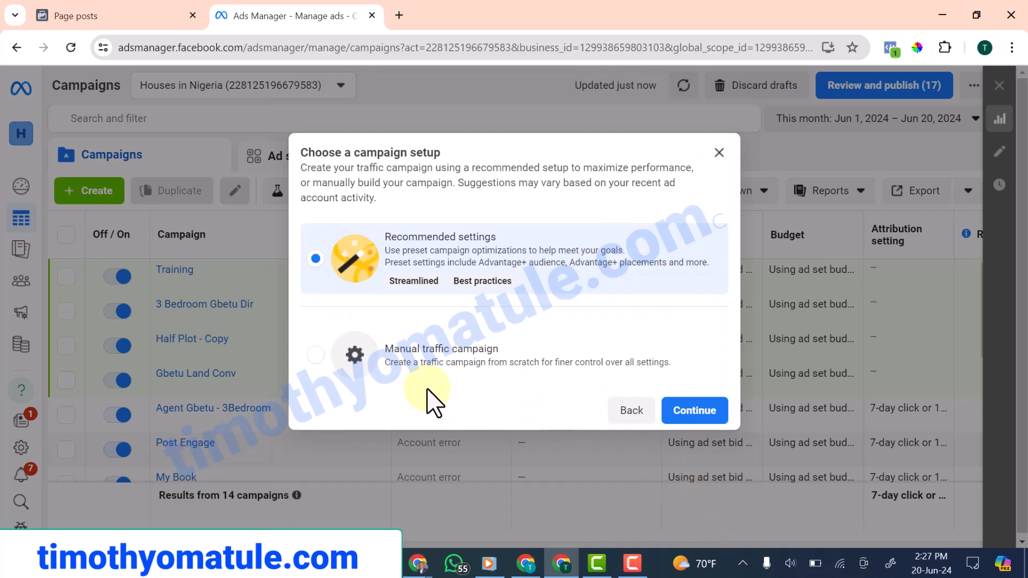
{"action": "left_click", "coordinate": [415, 358]}
{"action": "left_click", "coordinate": [695, 413]}
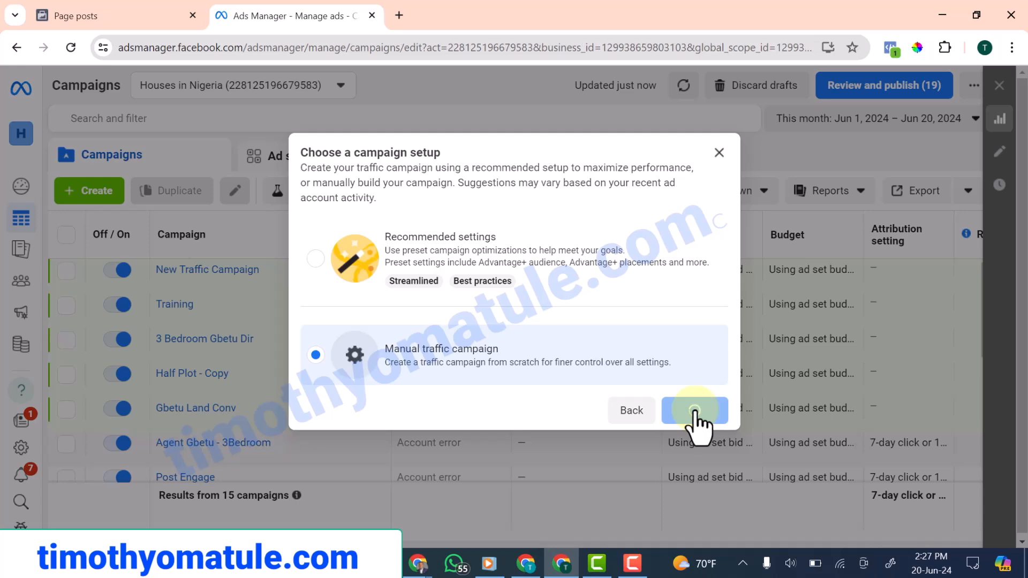
Rename the campaign to 'Uncompleted Building For Sale at Langbasa' and continue to the ad set
{"action": "left_click_drag", "start_coordinate": [417, 193], "coordinate": [282, 200]}
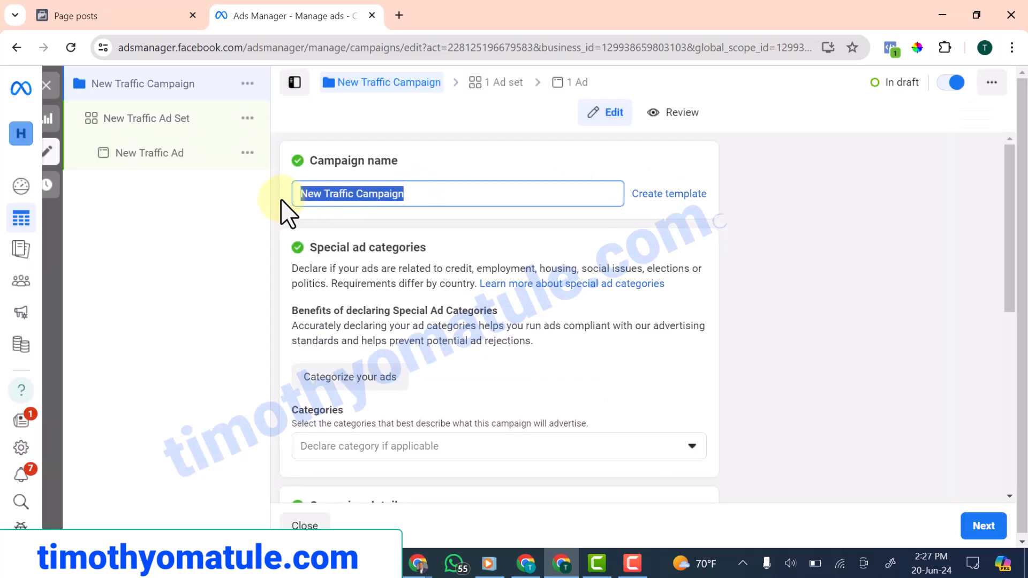
{"action": "type", "text": "Uncompleted Building For Sale at Langbasa"}
{"action": "scroll", "coordinate": [368, 379], "scroll_direction": "down", "scroll_amount": 3}
{"action": "scroll", "coordinate": [407, 321], "scroll_direction": "up", "scroll_amount": 3}
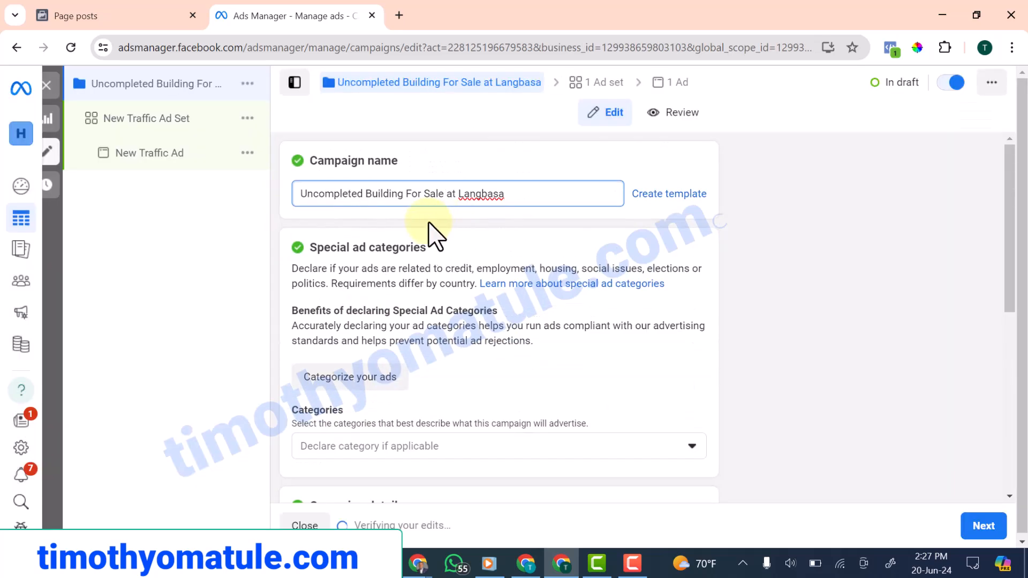
{"action": "scroll", "coordinate": [428, 257], "scroll_direction": "down", "scroll_amount": 4}
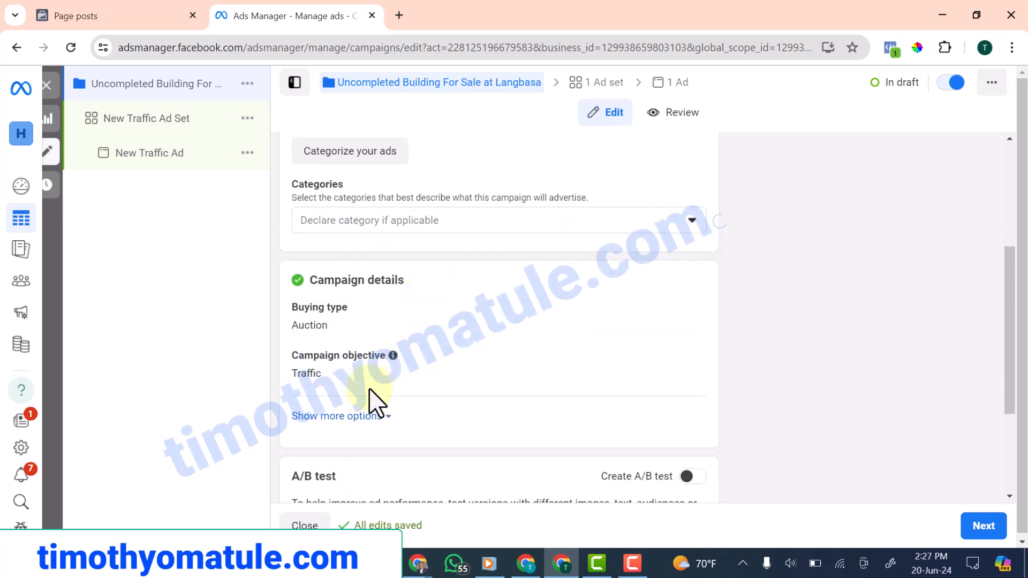
{"action": "scroll", "coordinate": [360, 442], "scroll_direction": "down", "scroll_amount": 3}
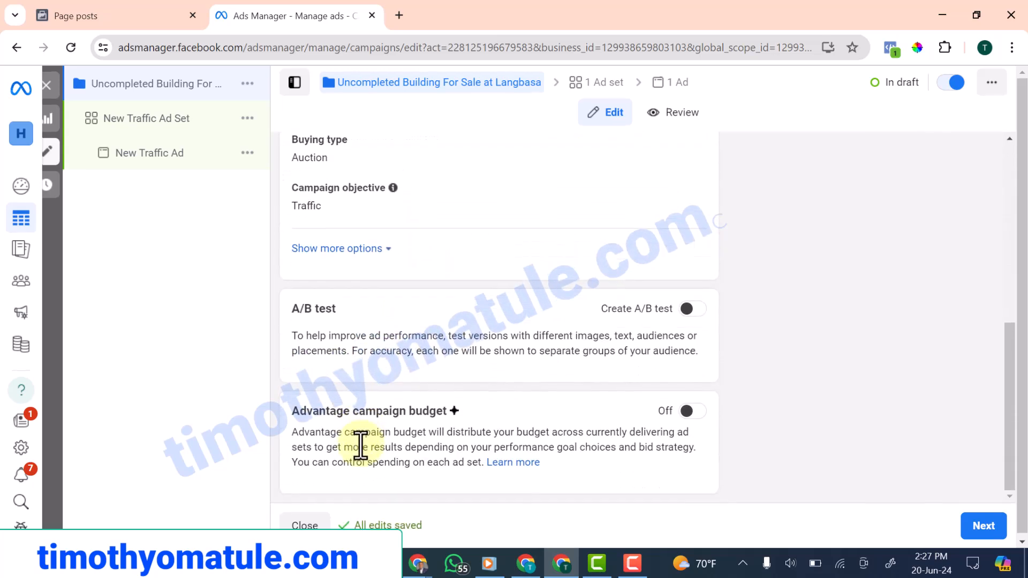
{"action": "scroll", "coordinate": [388, 471], "scroll_direction": "up", "scroll_amount": 7}
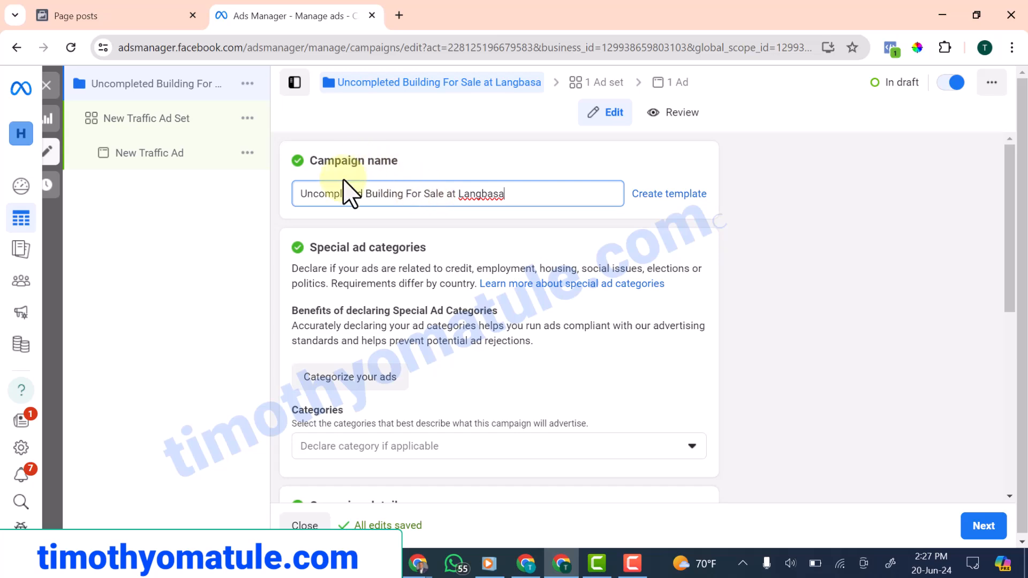
{"action": "scroll", "coordinate": [385, 187], "scroll_direction": "down", "scroll_amount": 7}
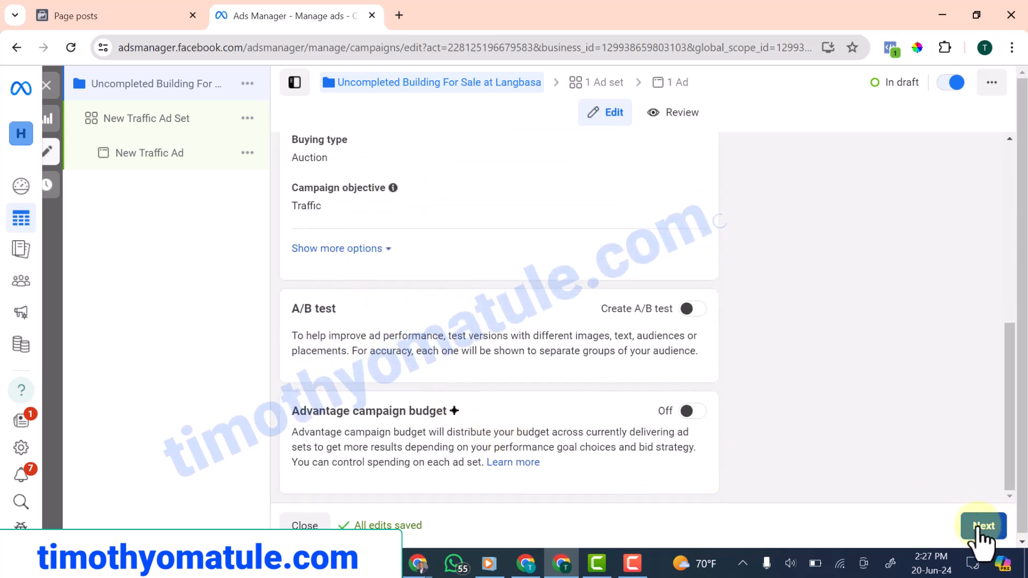
{"action": "scroll", "coordinate": [650, 273], "scroll_direction": "up", "scroll_amount": 7}
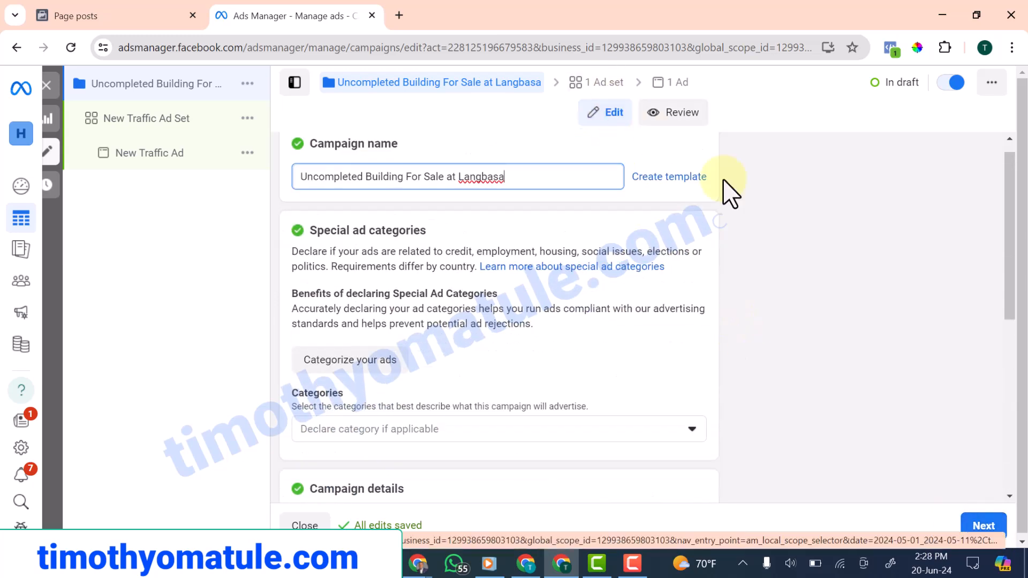
{"action": "left_click", "coordinate": [984, 527]}
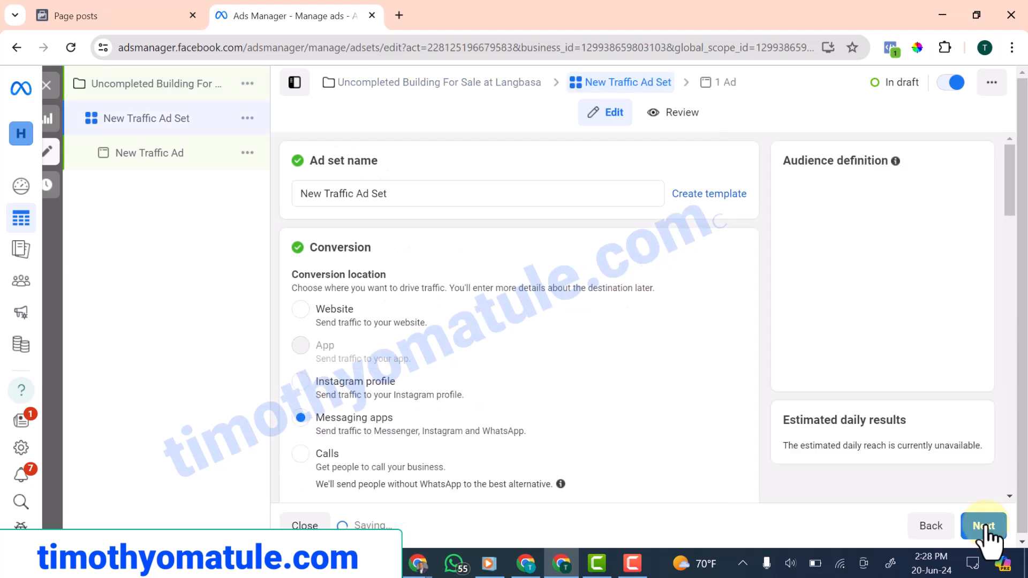
Name the ad set 'Uncompleted' and choose Website as the conversion location
{"action": "left_click_drag", "start_coordinate": [396, 191], "coordinate": [248, 202]}
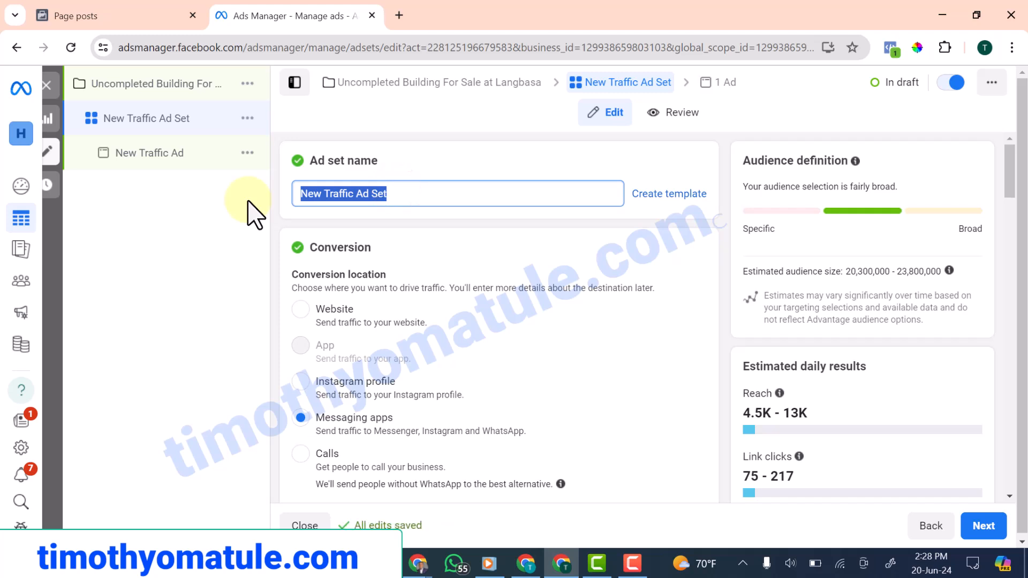
{"action": "type", "text": "Uncompleted"}
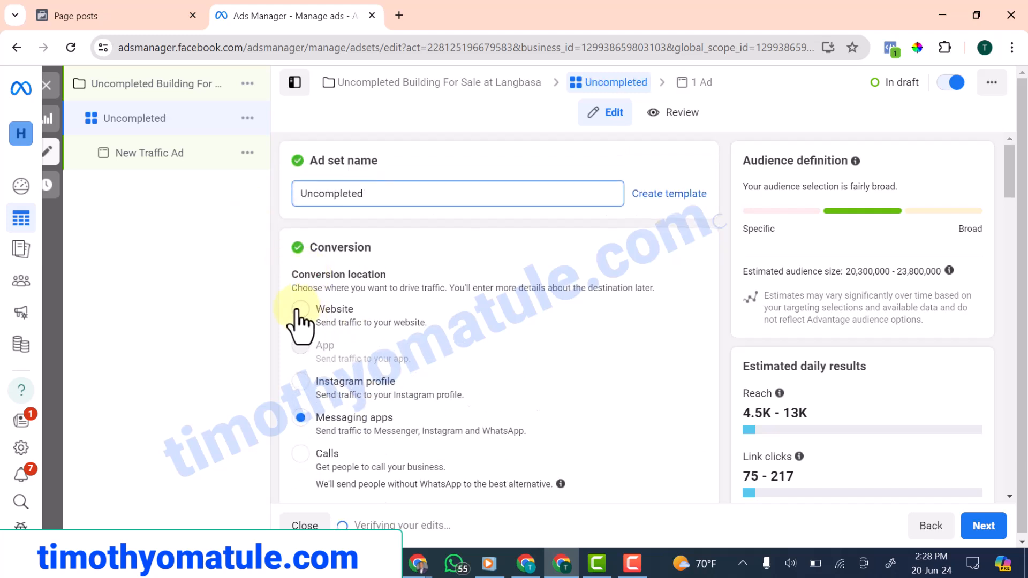
{"action": "left_click", "coordinate": [300, 310]}
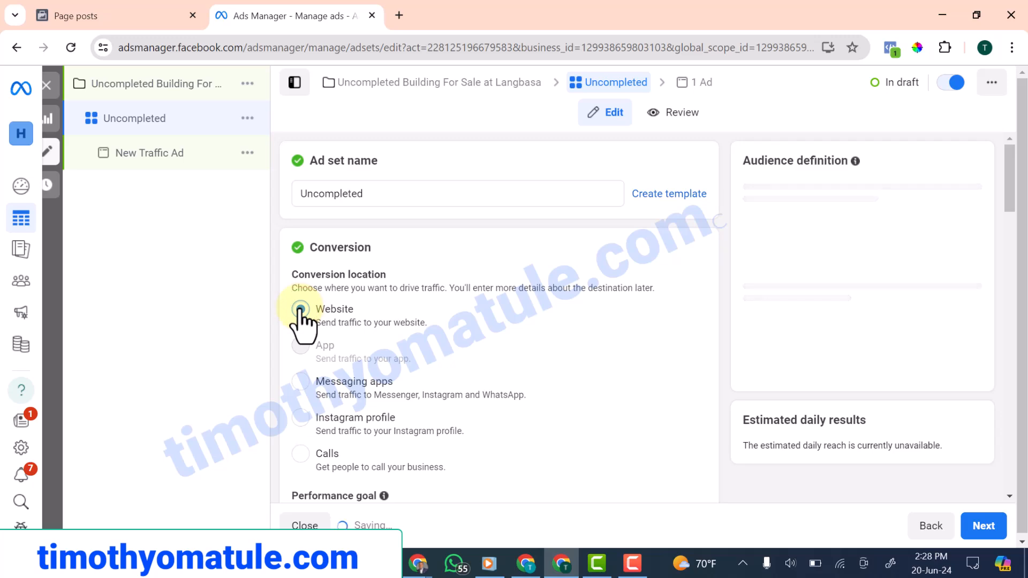
Change the ad set's daily budget to ₦3,000
{"action": "scroll", "coordinate": [388, 364], "scroll_direction": "down", "scroll_amount": 3}
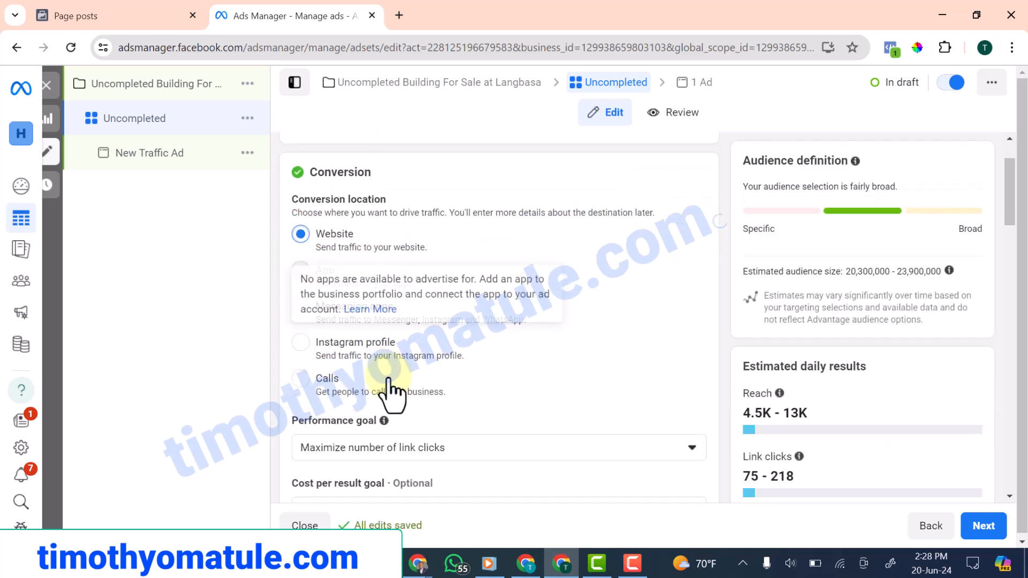
{"action": "left_click_drag", "start_coordinate": [452, 377], "coordinate": [415, 383]}
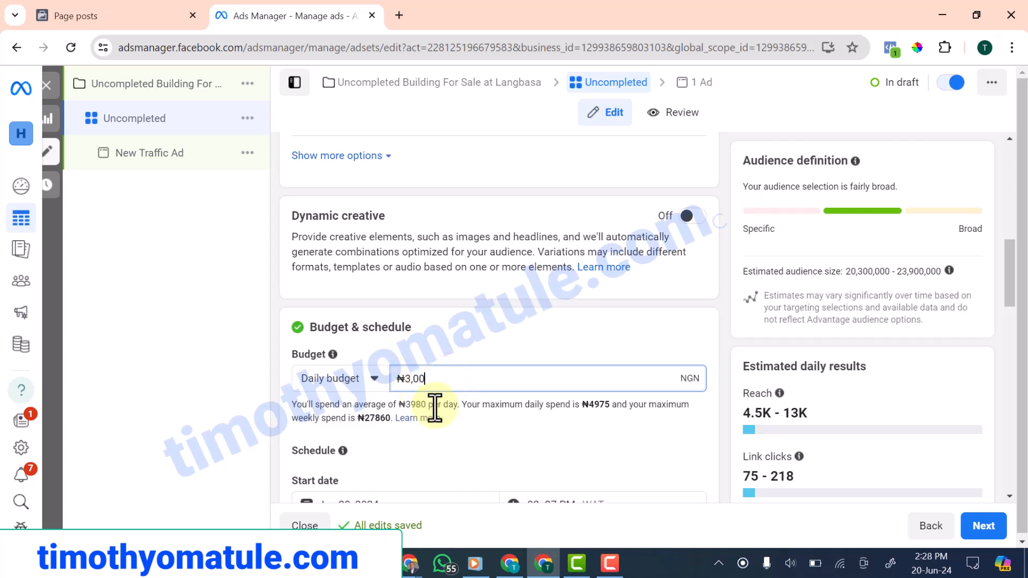
{"action": "scroll", "coordinate": [434, 408], "scroll_direction": "down", "scroll_amount": 5}
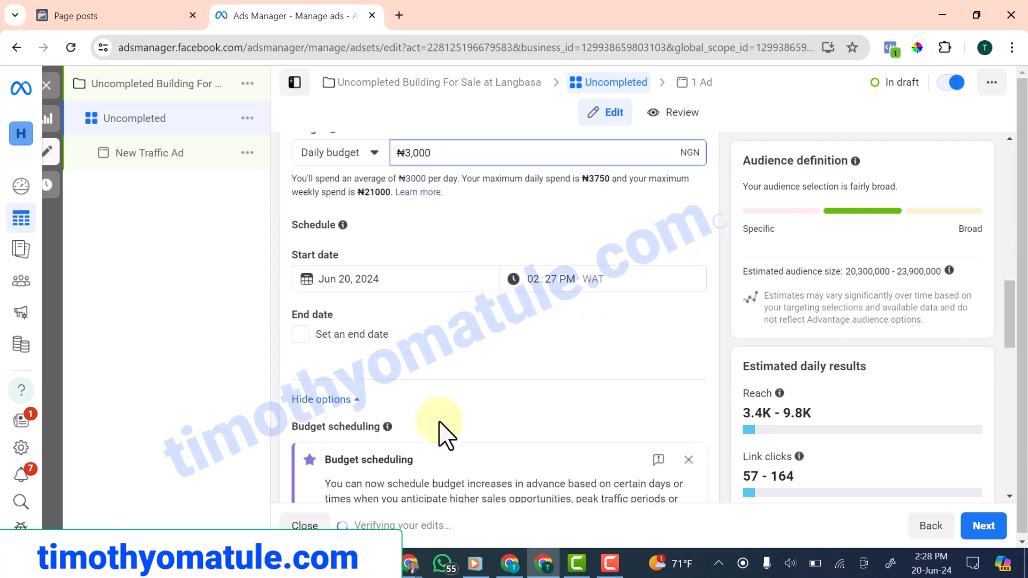
{"action": "scroll", "coordinate": [452, 444], "scroll_direction": "down", "scroll_amount": 5}
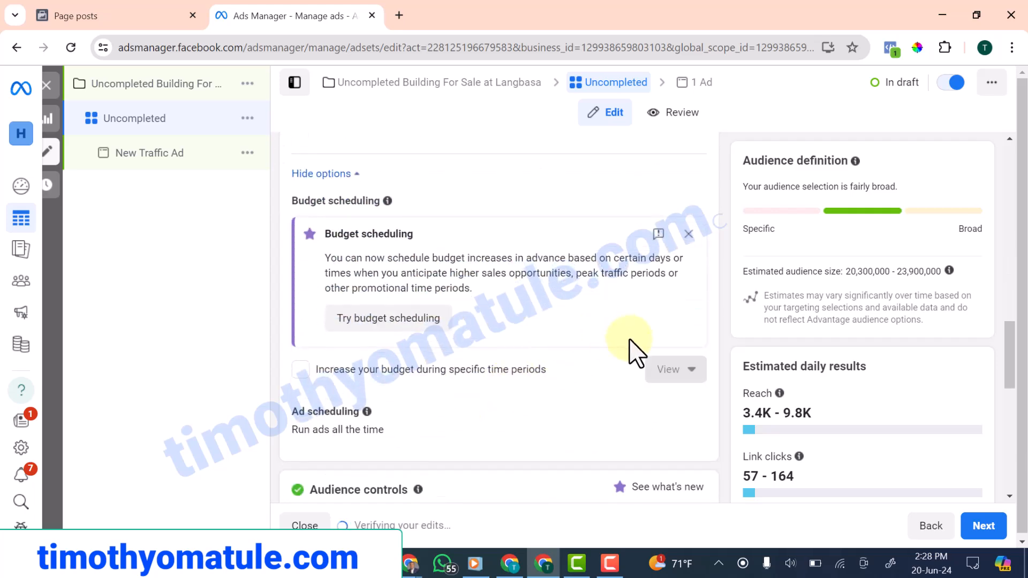
{"action": "scroll", "coordinate": [381, 360], "scroll_direction": "down", "scroll_amount": 3}
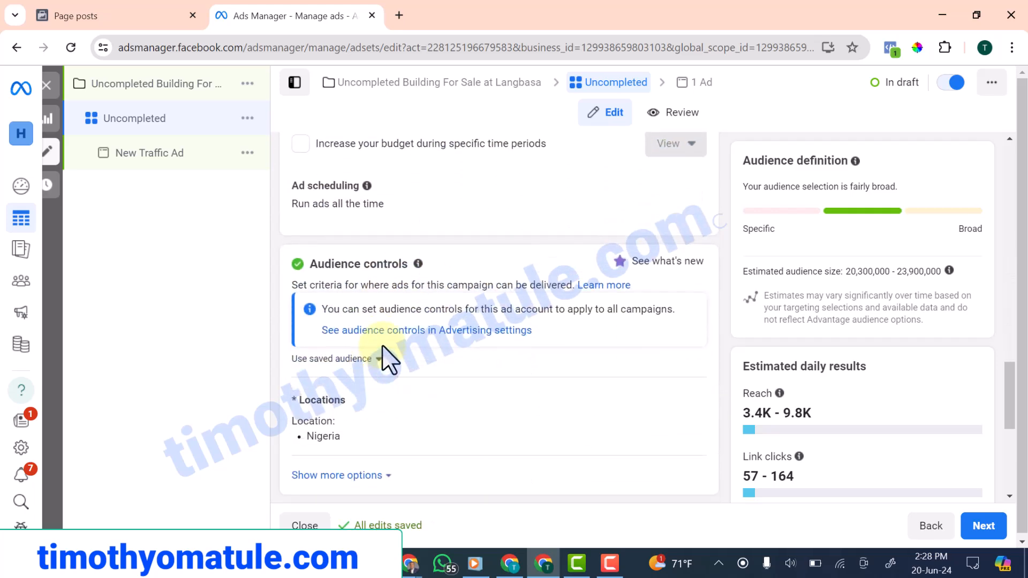
{"action": "scroll", "coordinate": [377, 357], "scroll_direction": "down", "scroll_amount": 1}
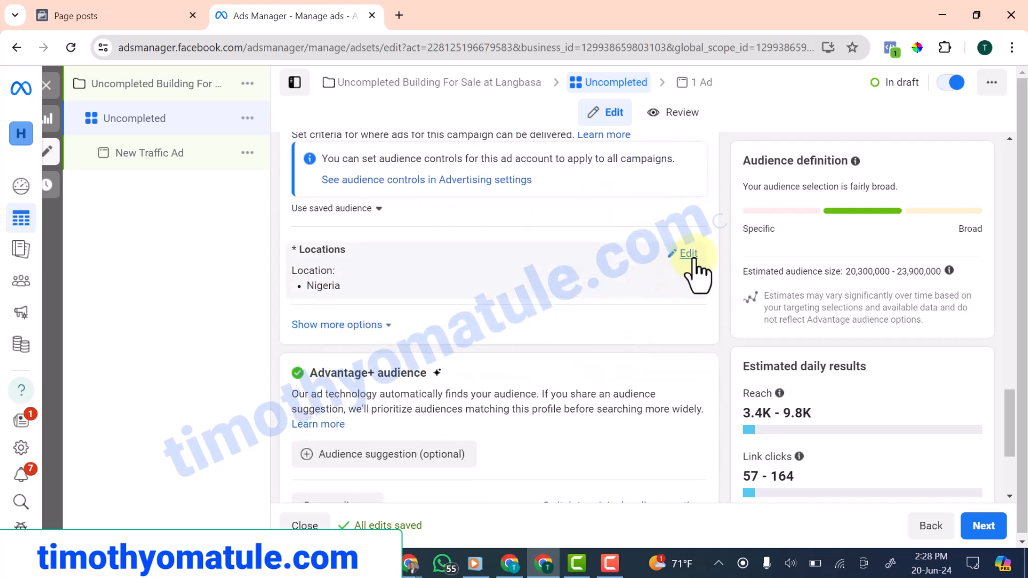
Replace Nigeria with Gbetu & Awoyaya Online as the target location
{"action": "left_click", "coordinate": [690, 253]}
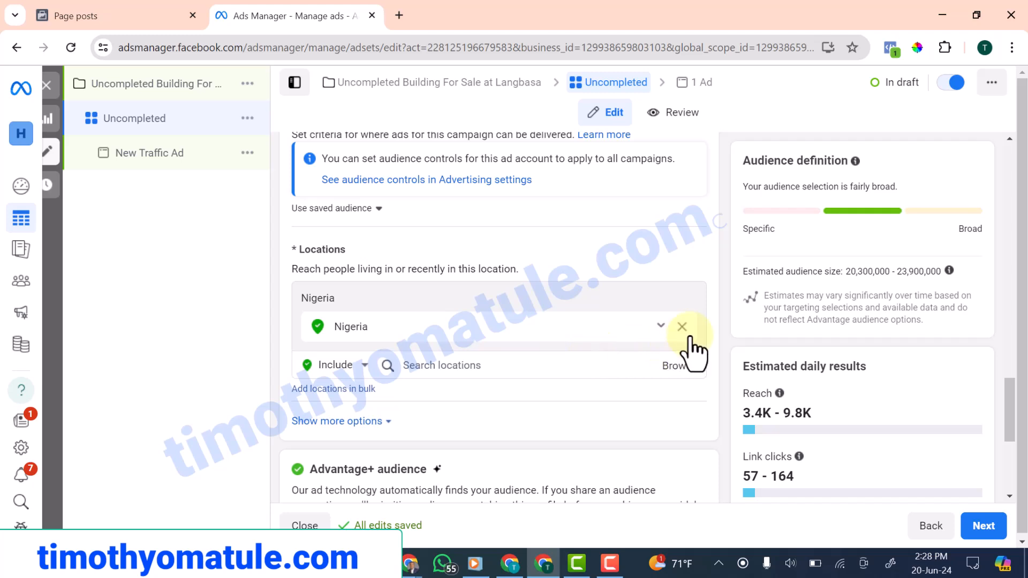
{"action": "left_click", "coordinate": [683, 326]}
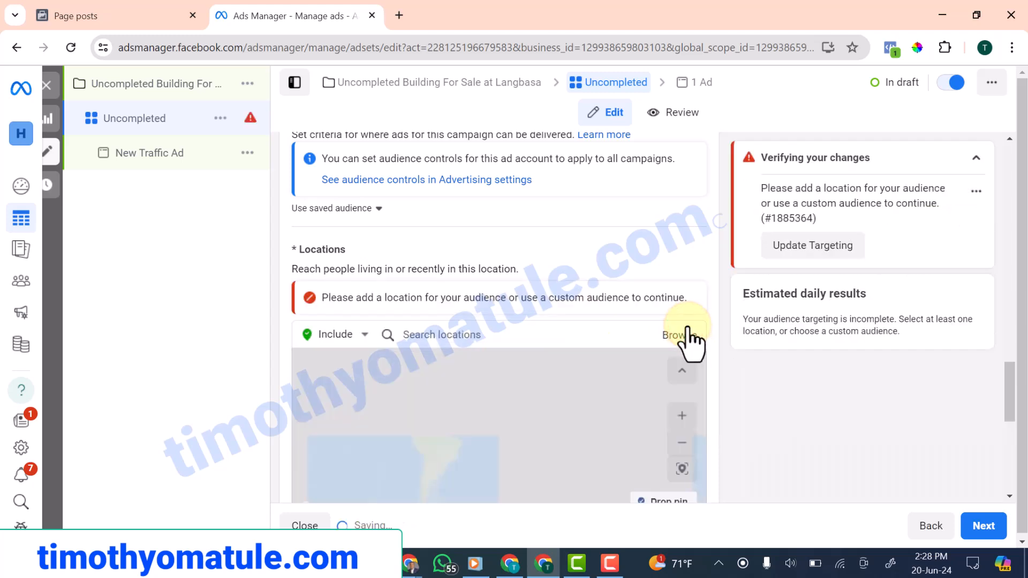
{"action": "left_click", "coordinate": [498, 337]}
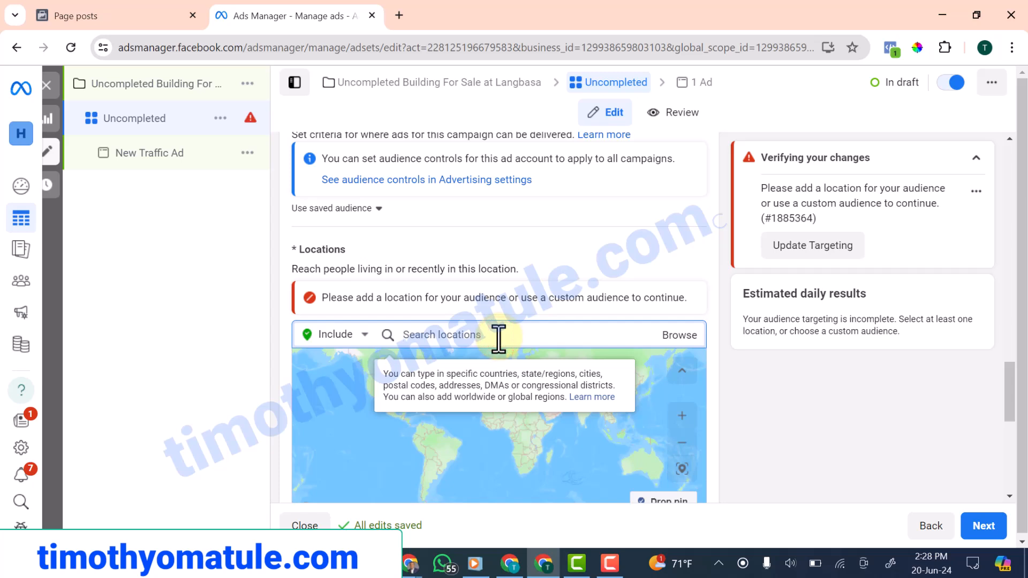
{"action": "type", "text": "Gbetu Awoyaya"}
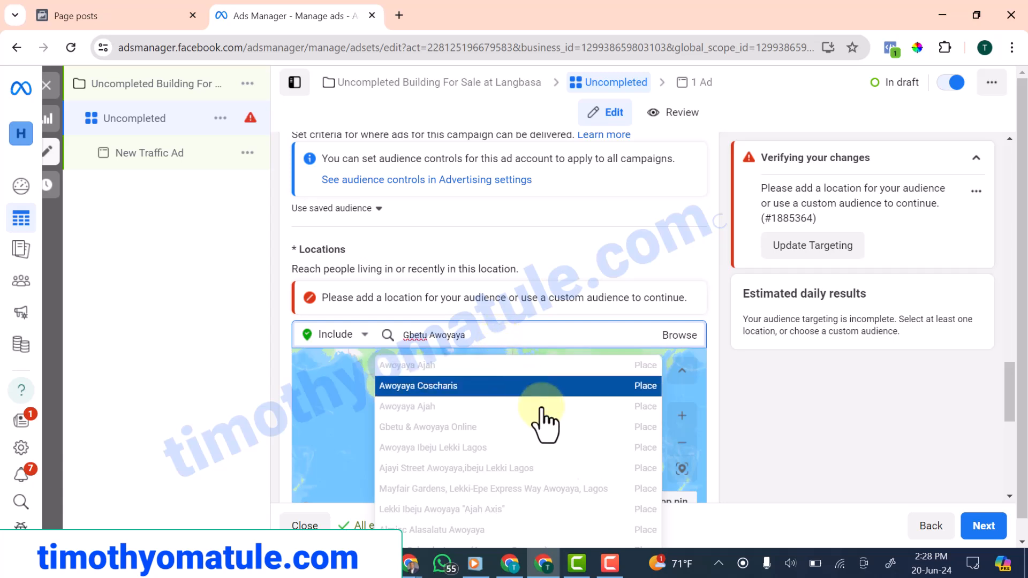
{"action": "left_click", "coordinate": [469, 427]}
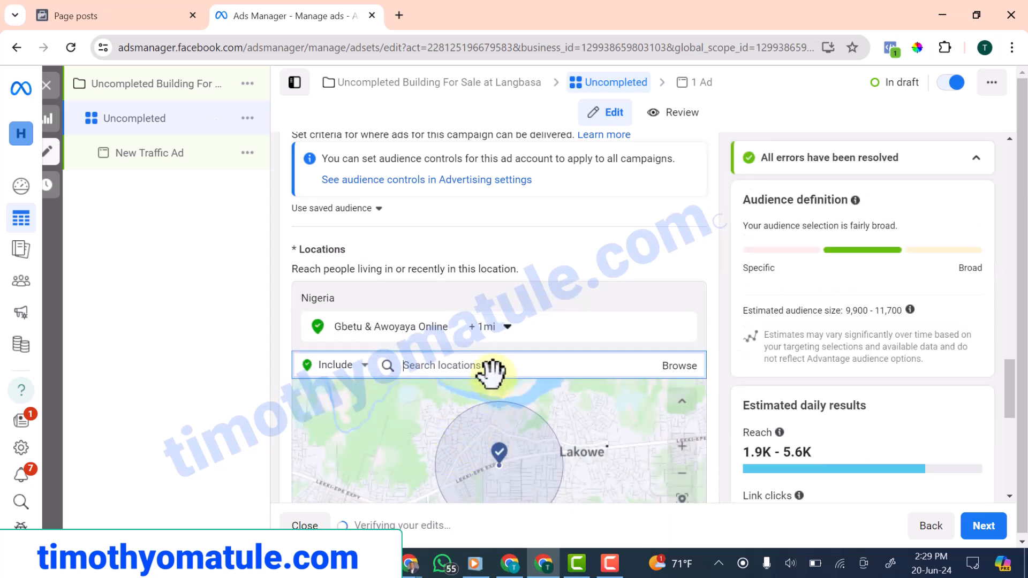
Widen the Gbetu & Awoyaya Online targeting radius to +20mi
{"action": "left_click", "coordinate": [505, 333]}
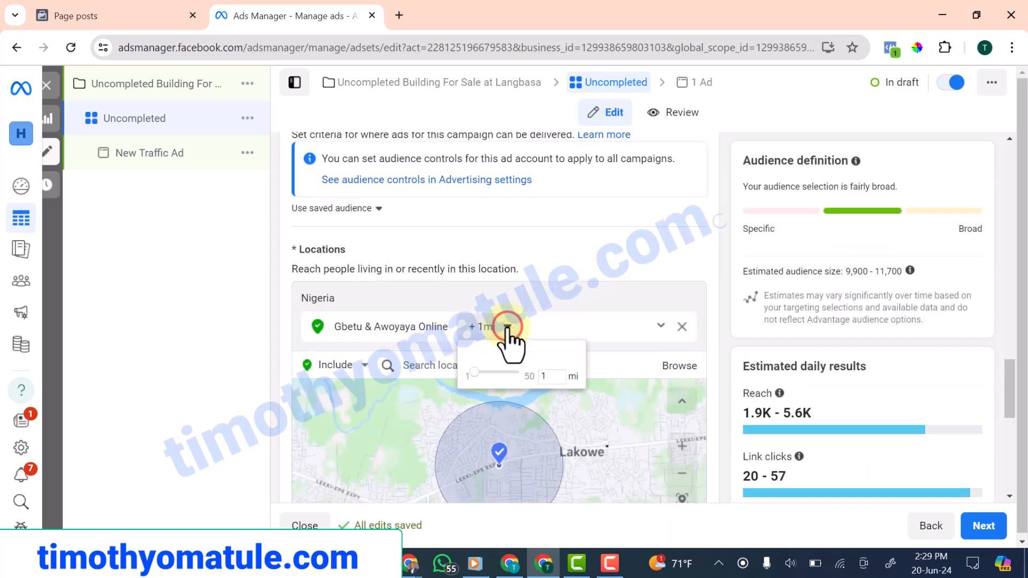
{"action": "left_click_drag", "start_coordinate": [482, 374], "coordinate": [495, 374]}
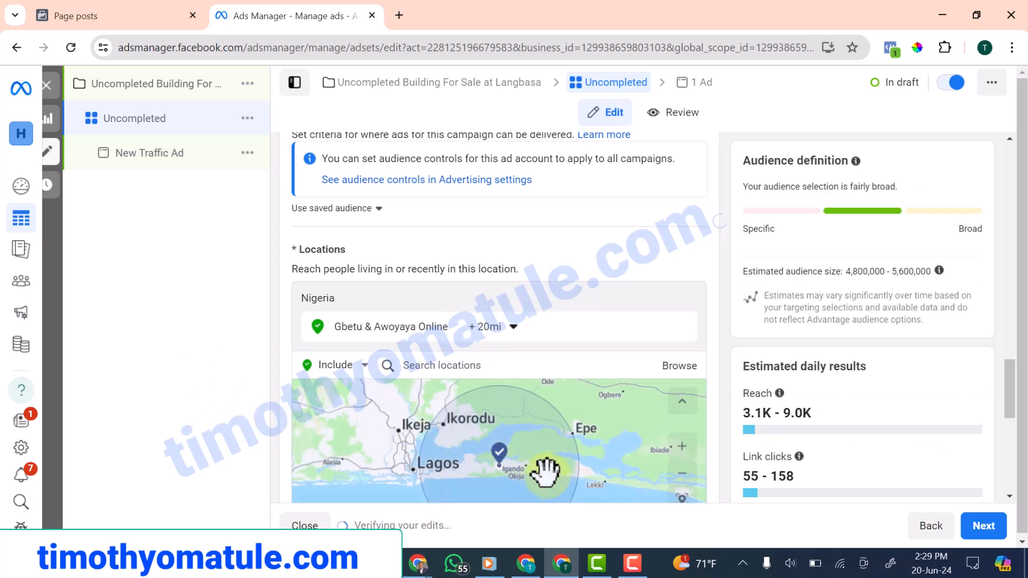
{"action": "scroll", "coordinate": [615, 362], "scroll_direction": "down", "scroll_amount": 1}
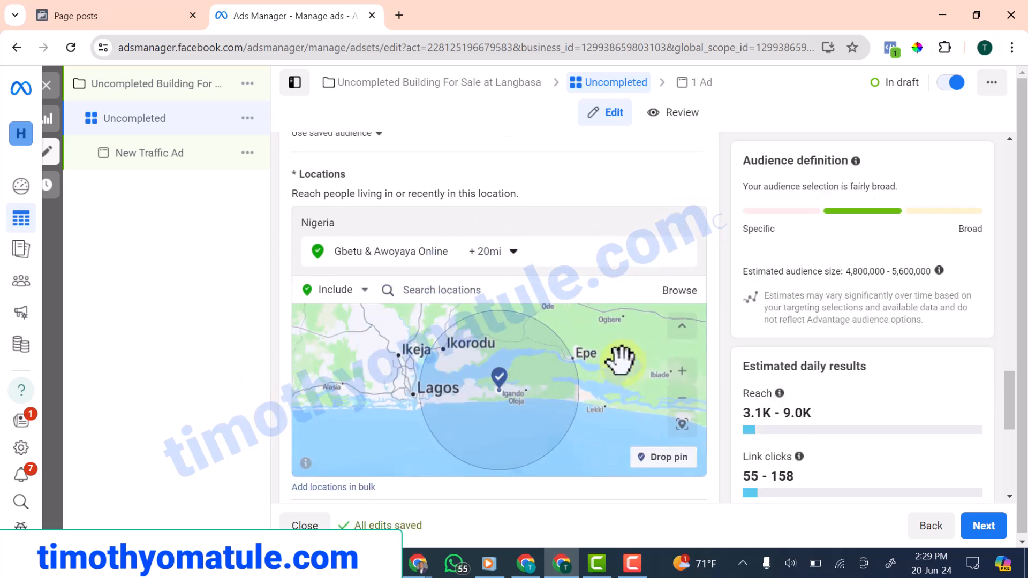
{"action": "scroll", "coordinate": [626, 316], "scroll_direction": "down", "scroll_amount": 3}
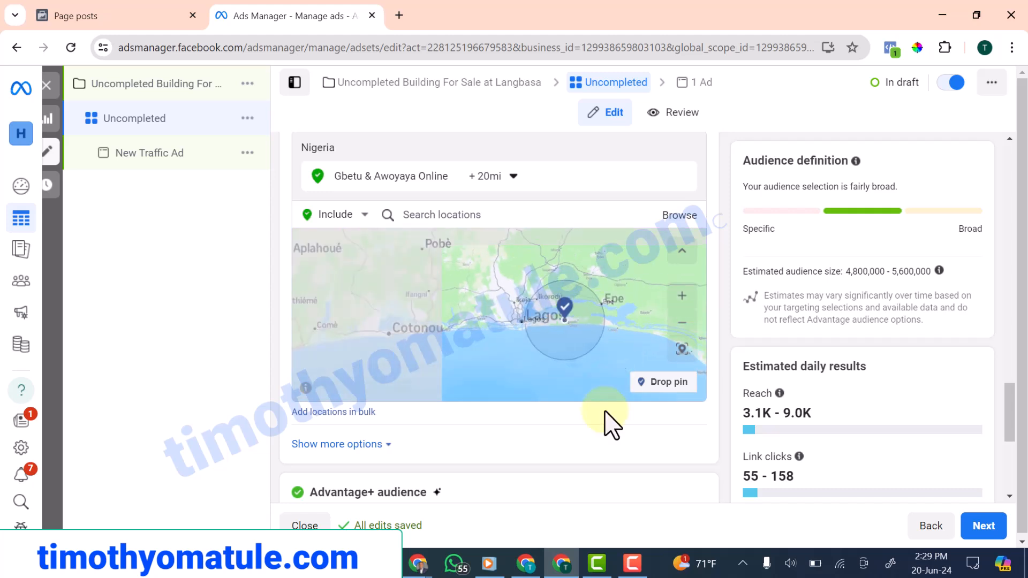
{"action": "scroll", "coordinate": [604, 338], "scroll_direction": "up", "scroll_amount": 3}
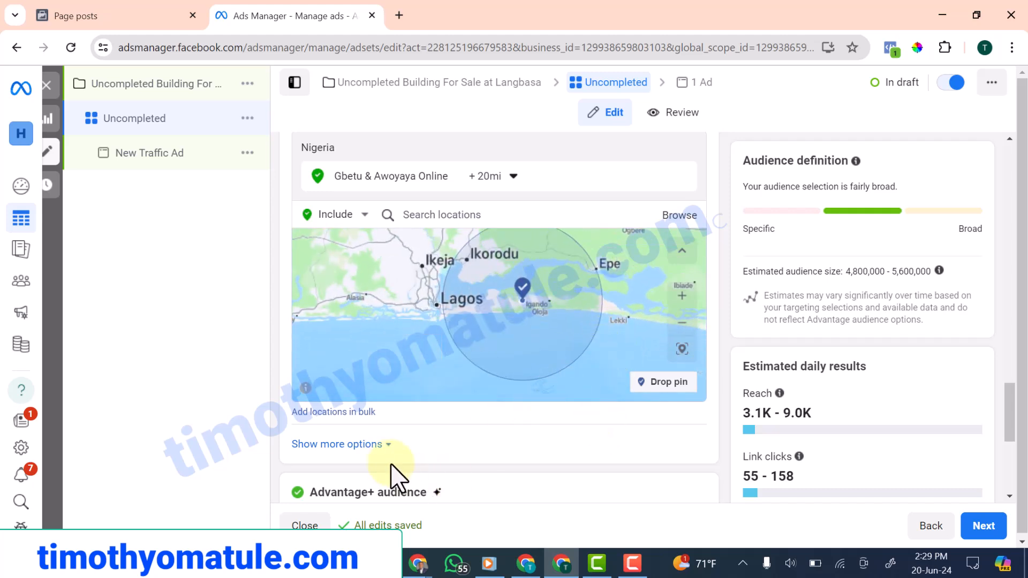
{"action": "scroll", "coordinate": [375, 452], "scroll_direction": "up", "scroll_amount": 1}
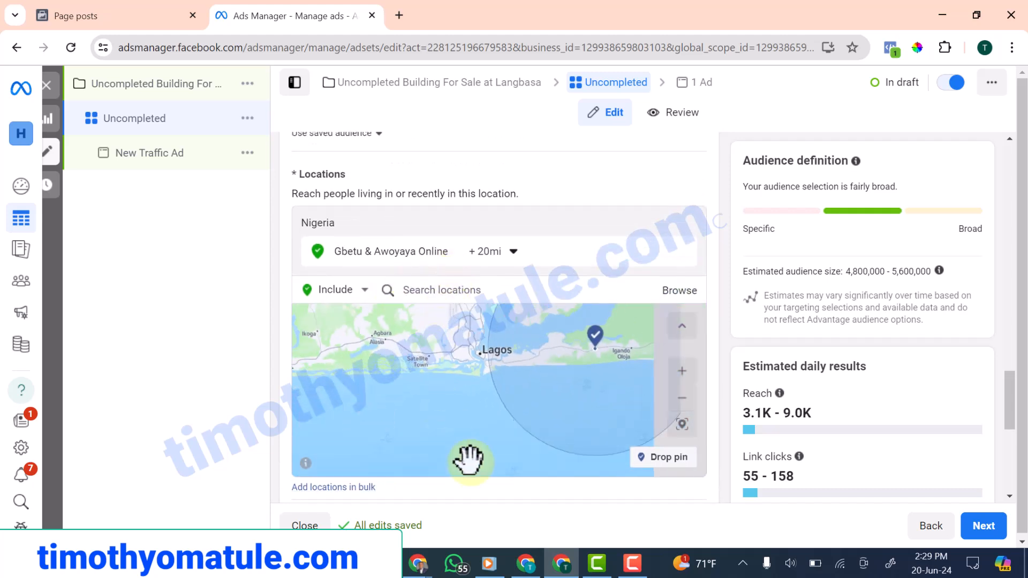
{"action": "scroll", "coordinate": [727, 495], "scroll_direction": "down", "scroll_amount": 7}
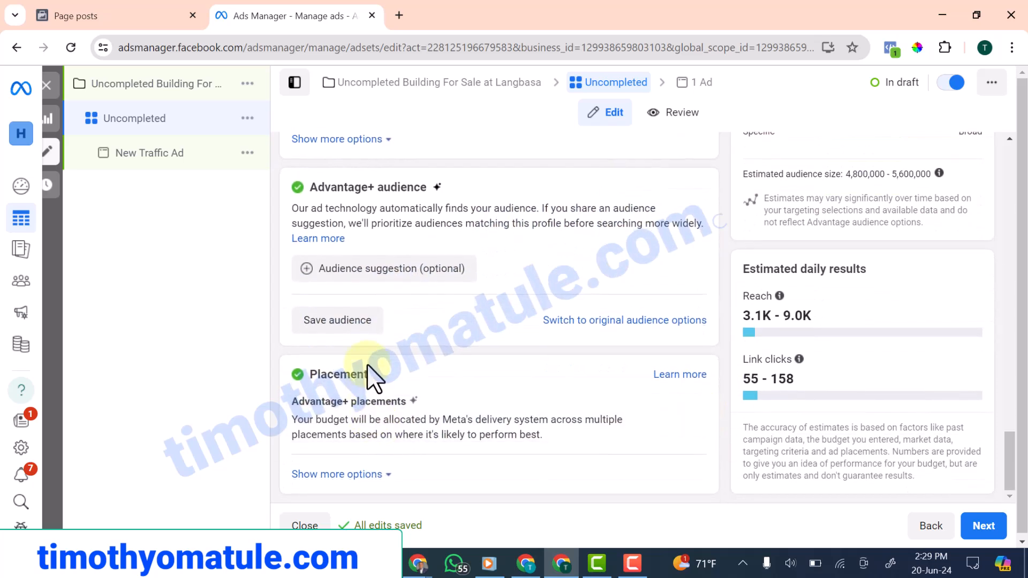
Set the audience's minimum age to 24, keeping the maximum at 65+
{"action": "left_click", "coordinate": [373, 276]}
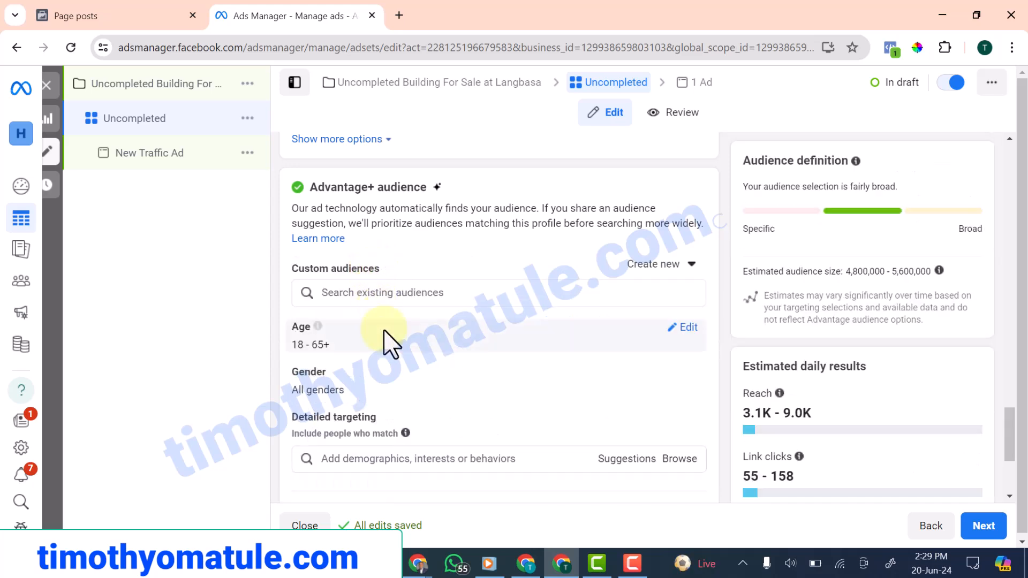
{"action": "scroll", "coordinate": [391, 348], "scroll_direction": "down", "scroll_amount": 3}
{"action": "scroll", "coordinate": [412, 374], "scroll_direction": "up", "scroll_amount": 1}
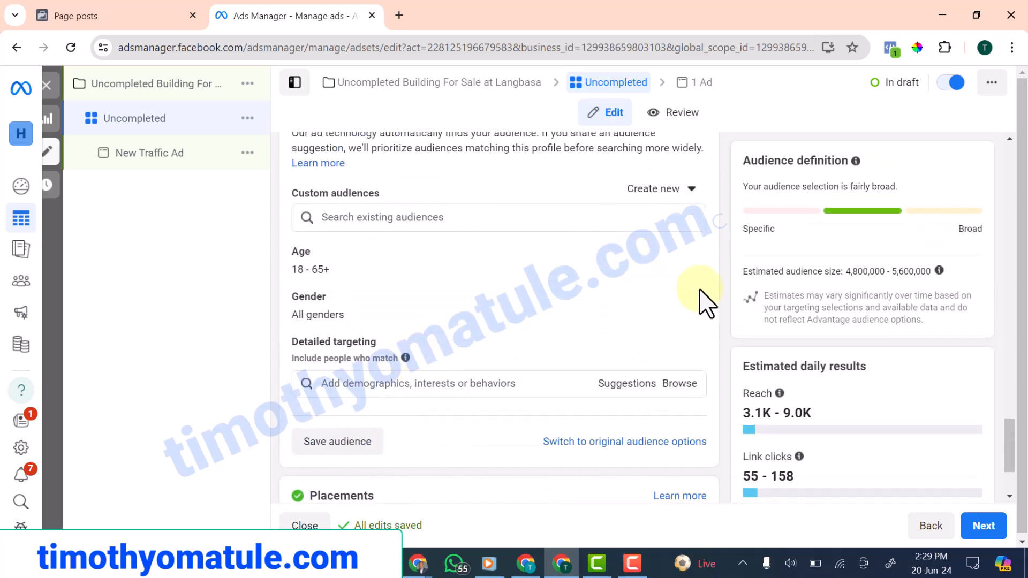
{"action": "left_click", "coordinate": [688, 252]}
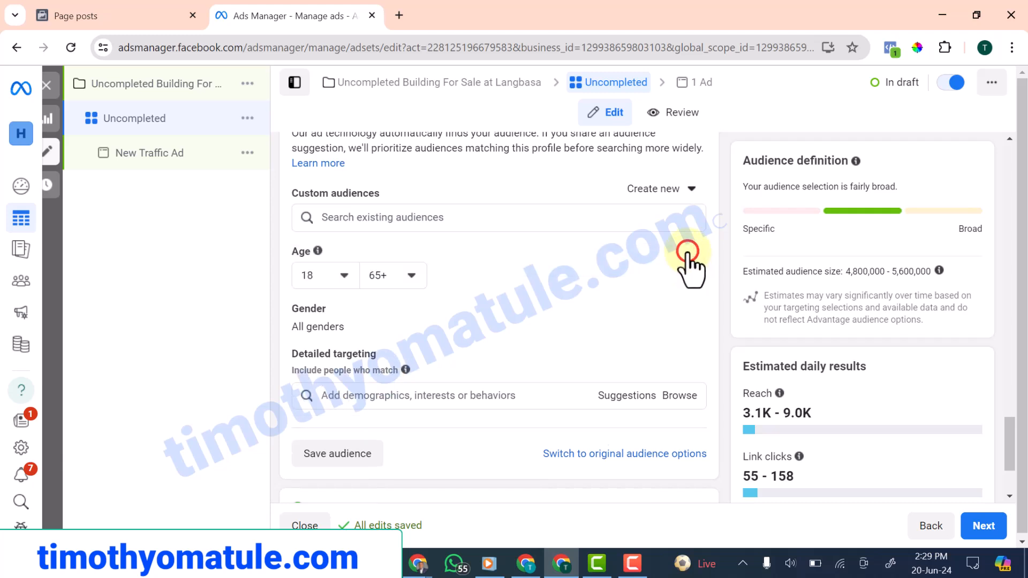
{"action": "left_click", "coordinate": [345, 275]}
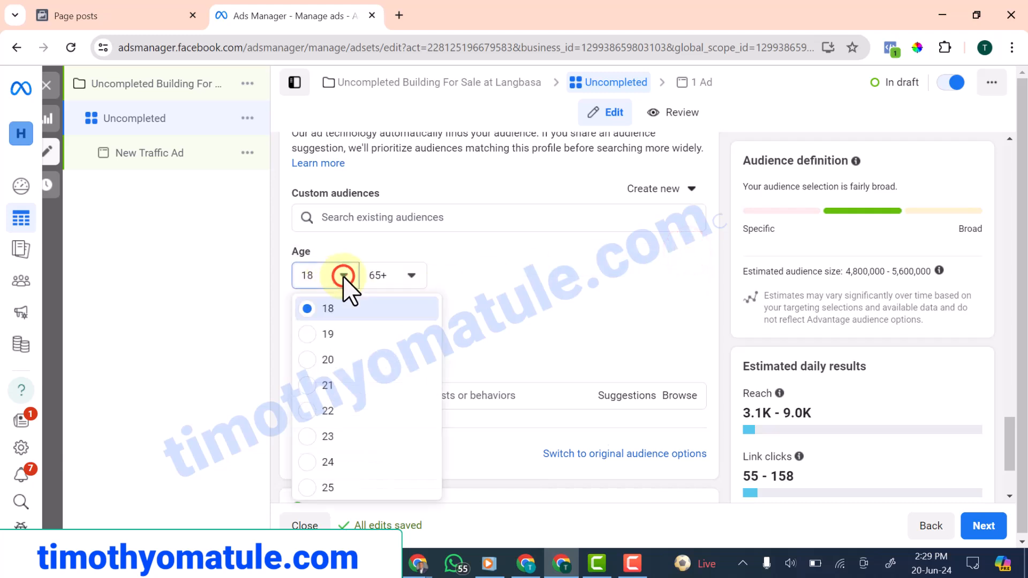
{"action": "left_click", "coordinate": [309, 462]}
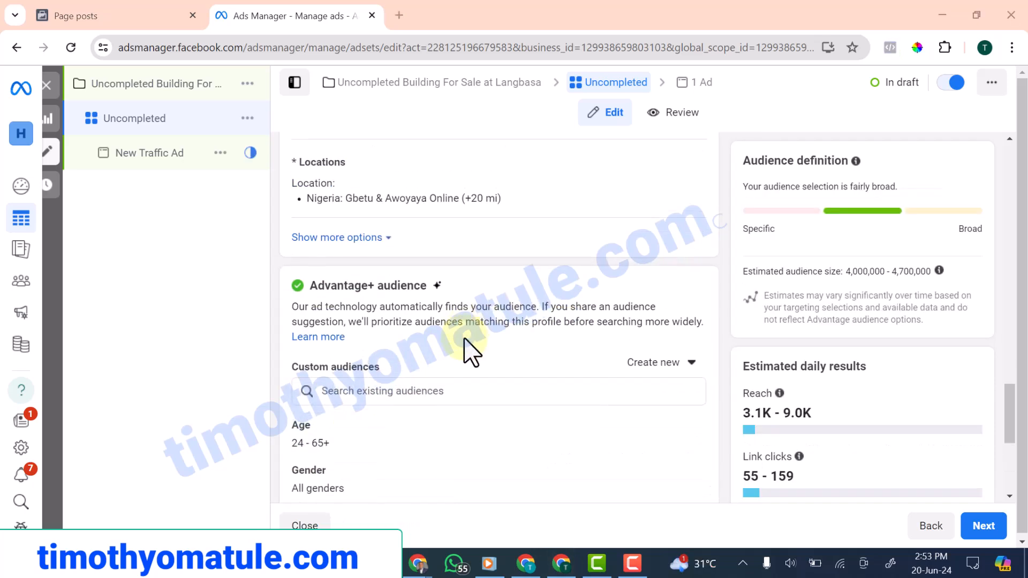
{"action": "scroll", "coordinate": [456, 375], "scroll_direction": "down", "scroll_amount": 2}
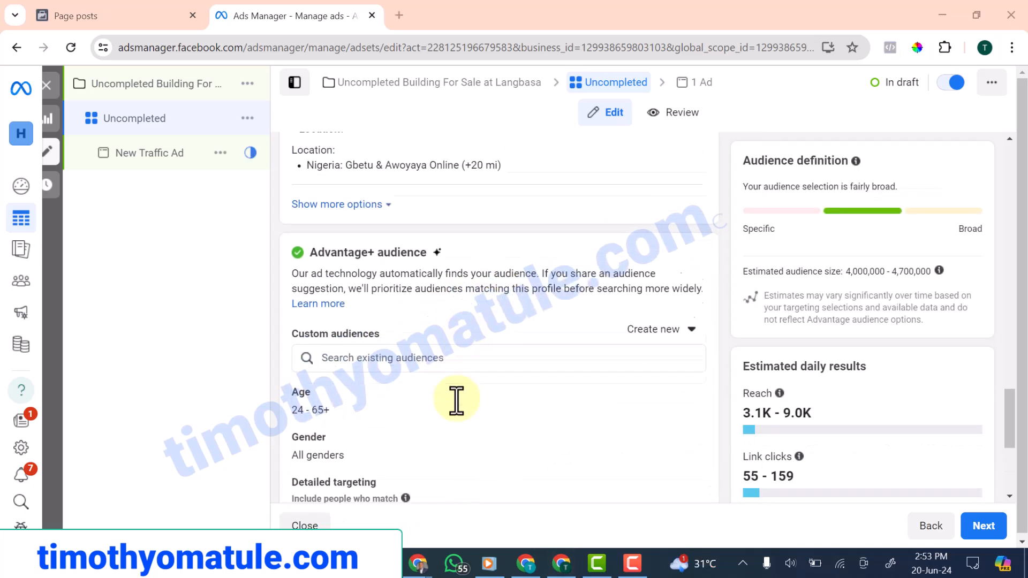
Add the two HN contacts customer lists and post/ad savers as custom audiences
{"action": "left_click", "coordinate": [450, 316]}
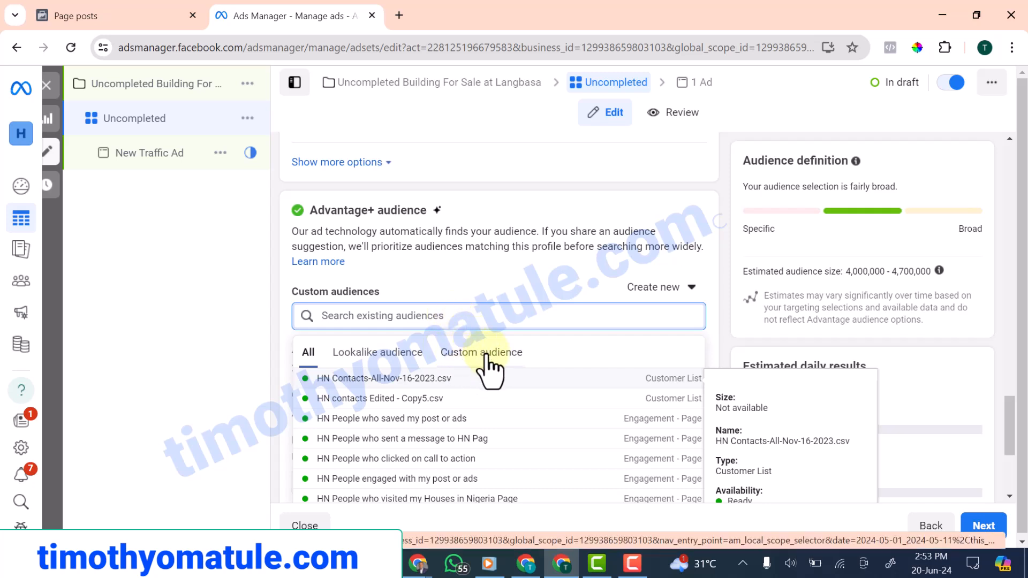
{"action": "left_click", "coordinate": [485, 352]}
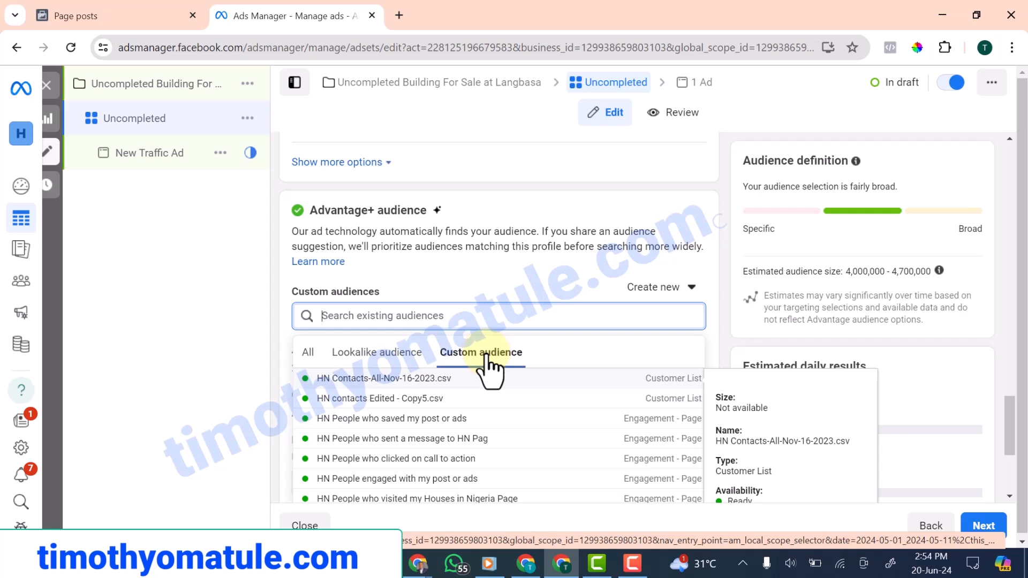
{"action": "scroll", "coordinate": [488, 368], "scroll_direction": "down", "scroll_amount": 1}
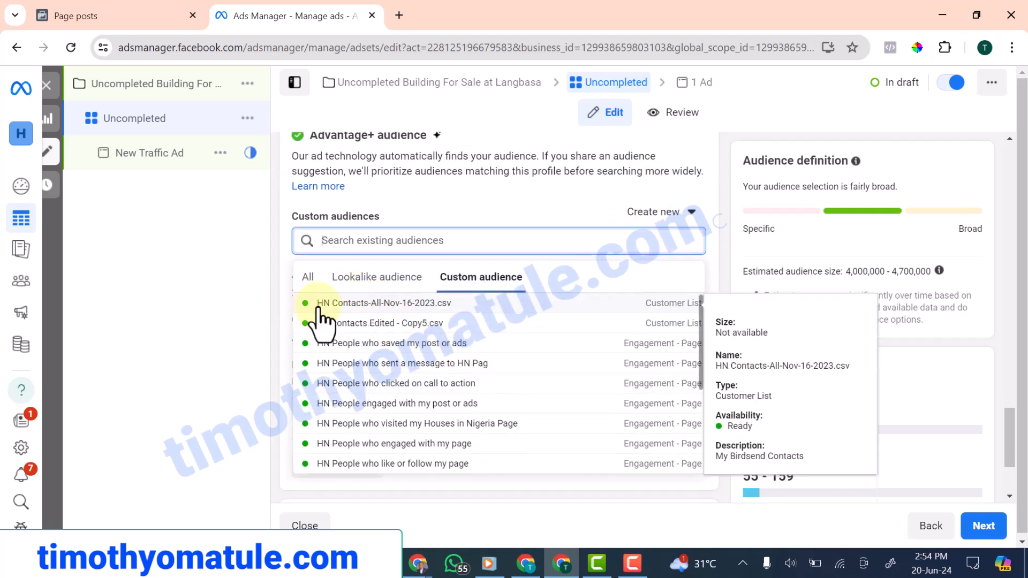
{"action": "left_click", "coordinate": [341, 303]}
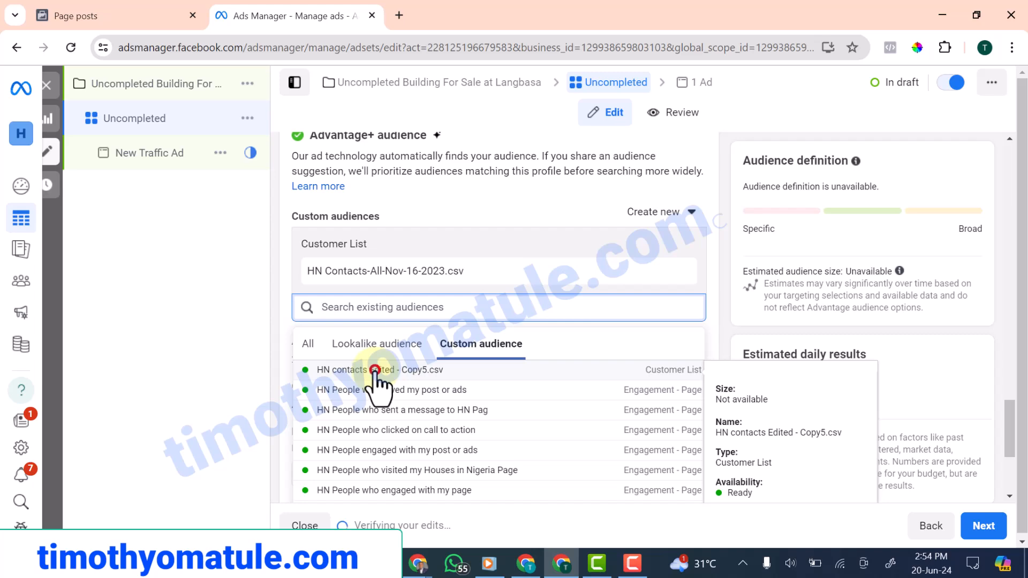
{"action": "left_click", "coordinate": [375, 370]}
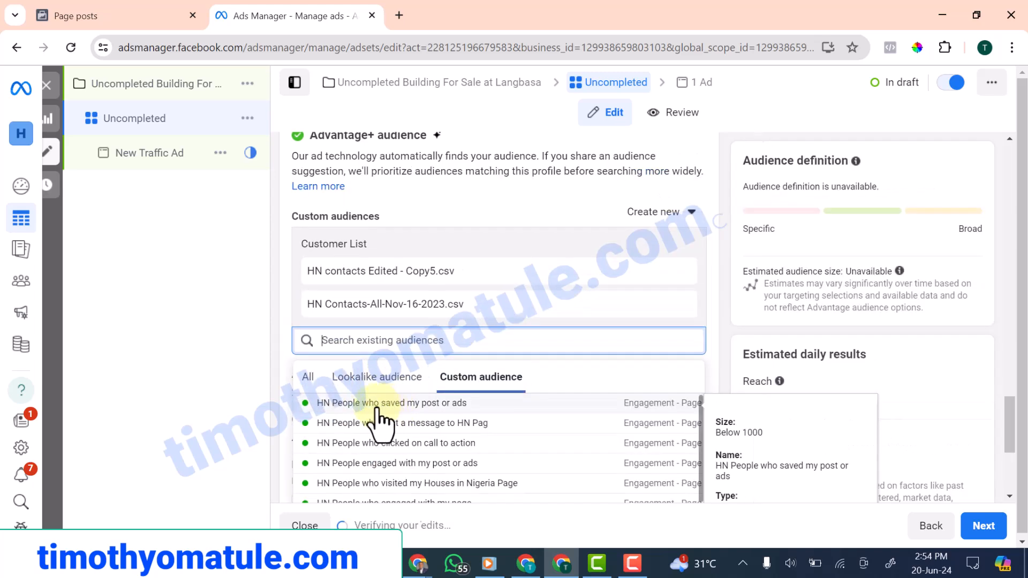
{"action": "left_click", "coordinate": [358, 404]}
{"action": "scroll", "coordinate": [372, 434], "scroll_direction": "down", "scroll_amount": 4}
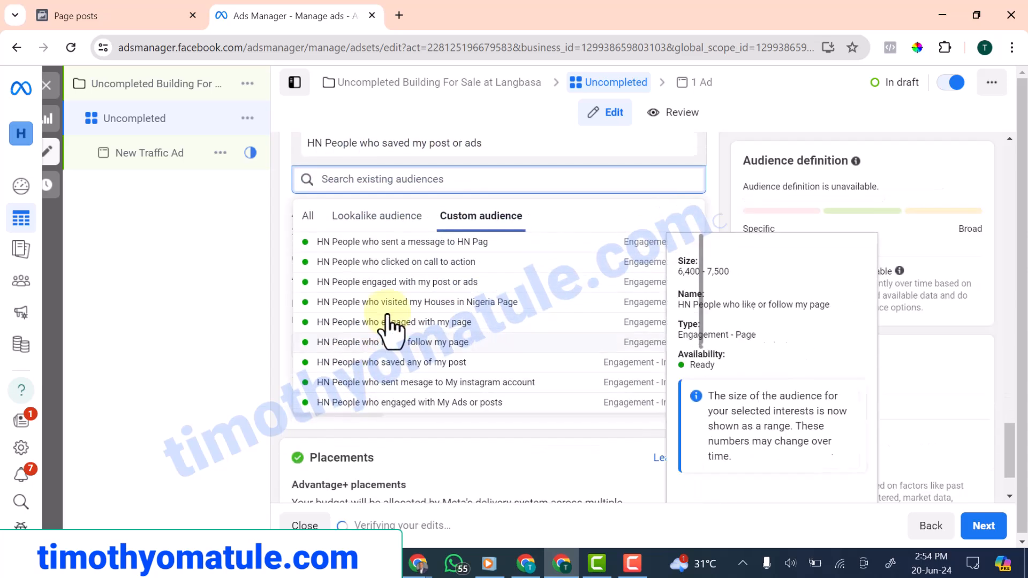
Add the Facebook page engagement audiences and the Instagram save, message and engagement audiences
{"action": "left_click", "coordinate": [384, 243]}
{"action": "left_click", "coordinate": [407, 275]}
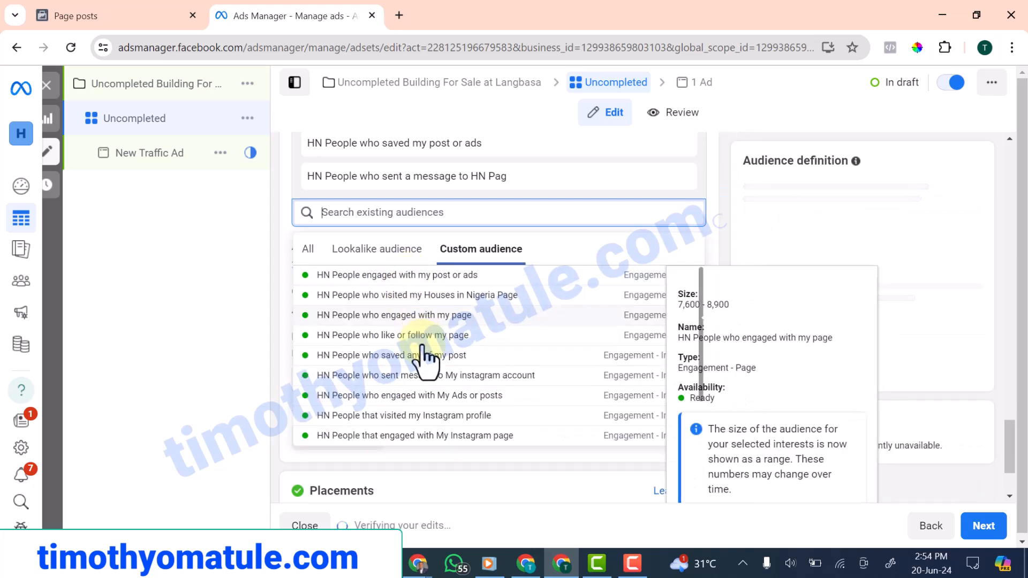
{"action": "left_click", "coordinate": [406, 274]}
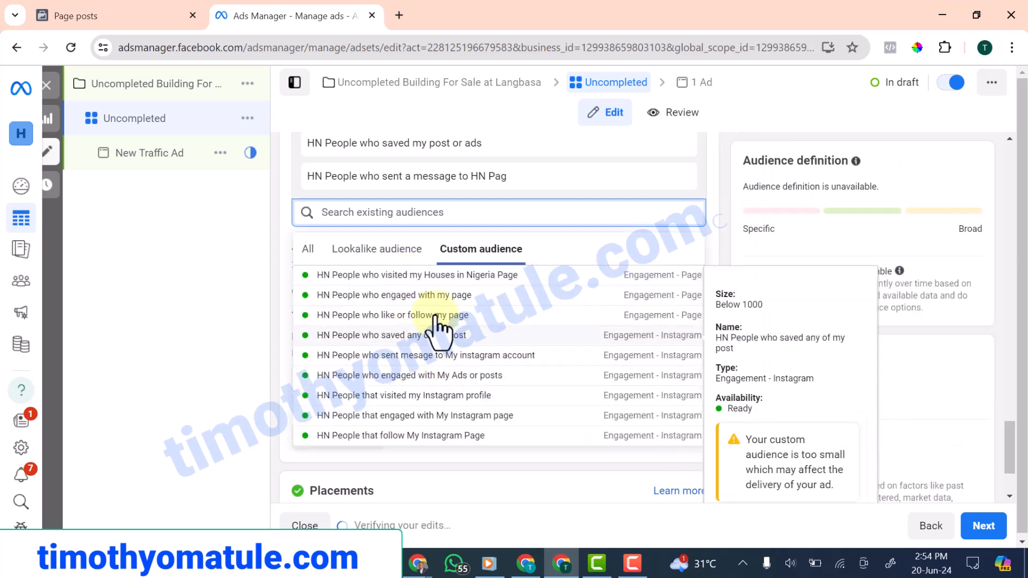
{"action": "left_click", "coordinate": [408, 274]}
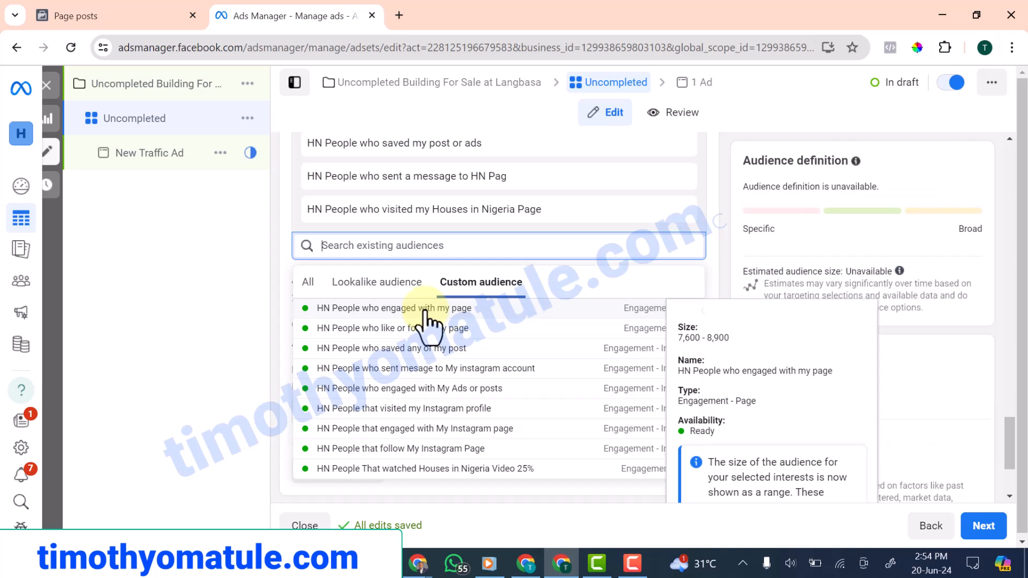
{"action": "left_click", "coordinate": [425, 309]}
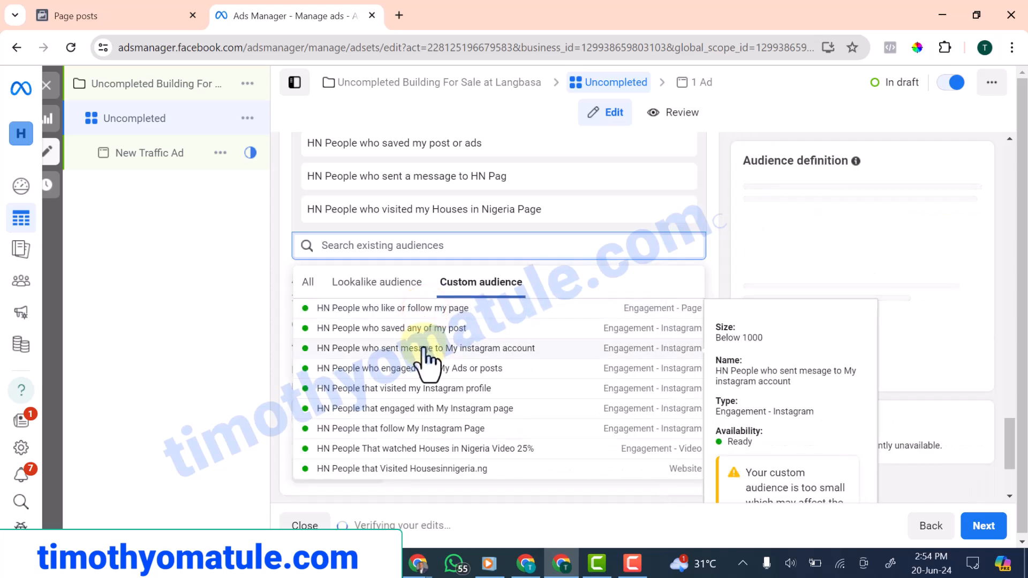
{"action": "left_click", "coordinate": [410, 309]}
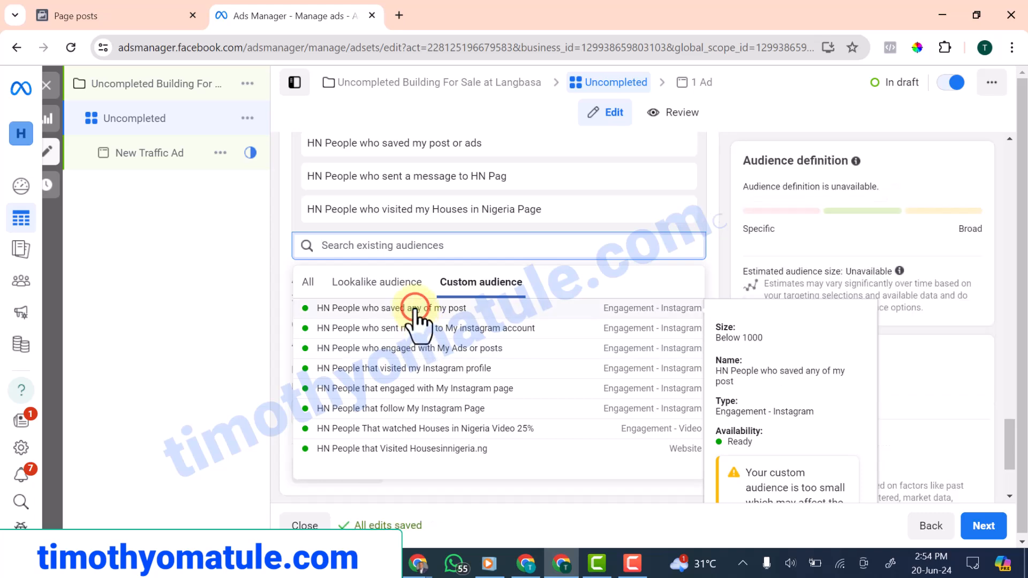
{"action": "left_click", "coordinate": [415, 309]}
{"action": "left_click", "coordinate": [446, 375]}
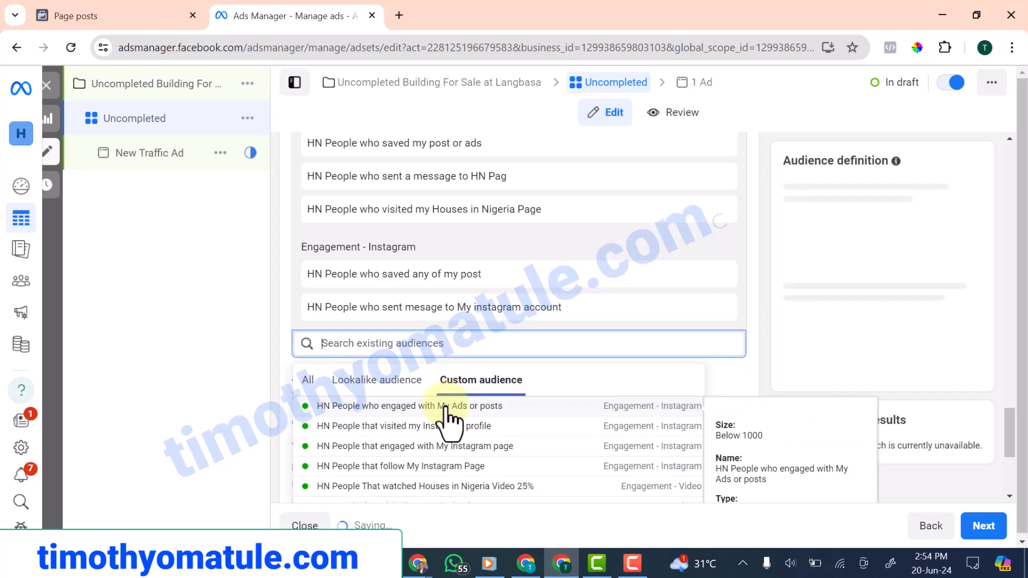
{"action": "left_click", "coordinate": [444, 405]}
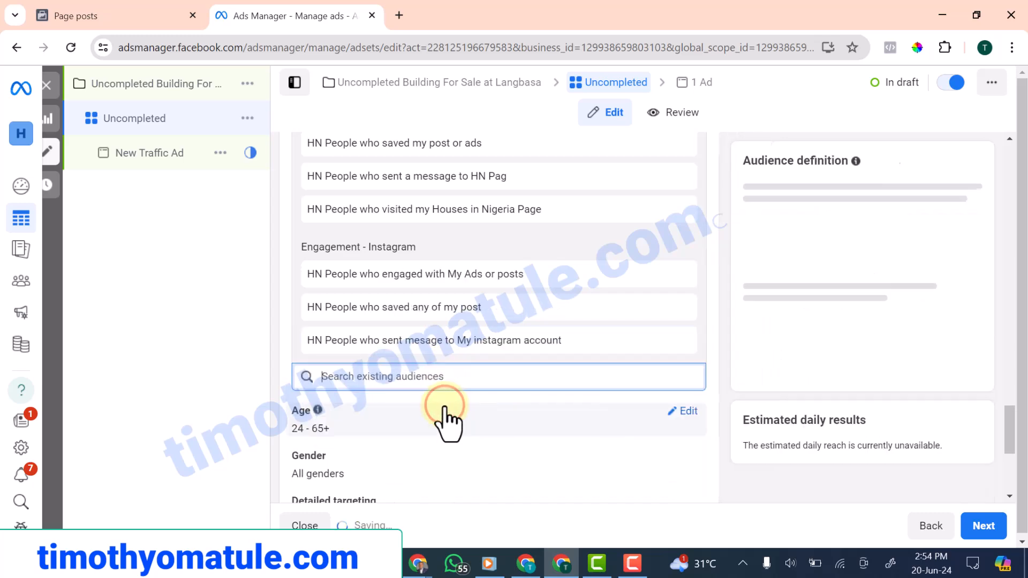
Add Instagram profile visitors, engagers, followers, 25% video viewers and Housesinnigeria.ng website visitors
{"action": "scroll", "coordinate": [452, 423], "scroll_direction": "down", "scroll_amount": 4}
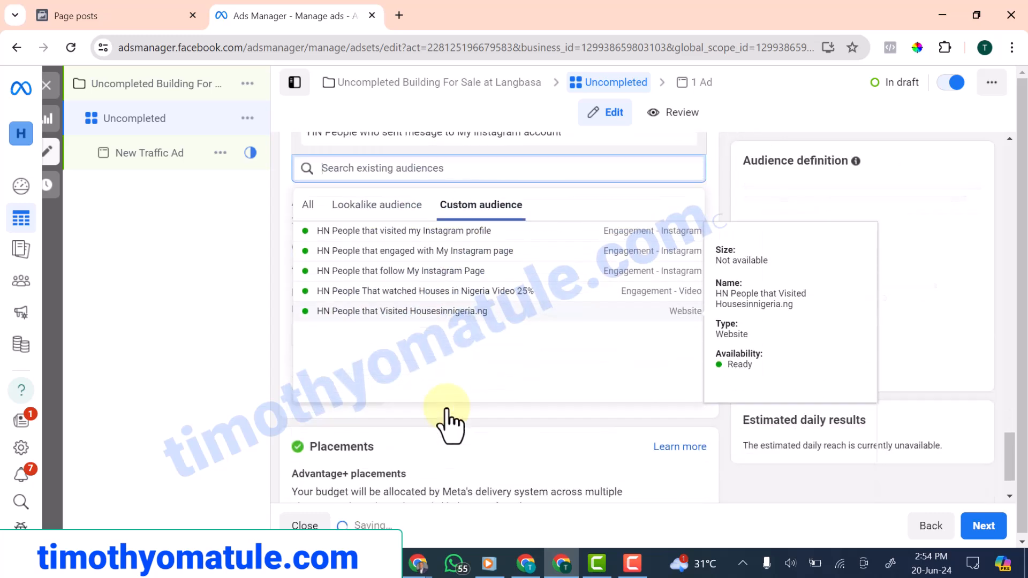
{"action": "left_click", "coordinate": [414, 213]}
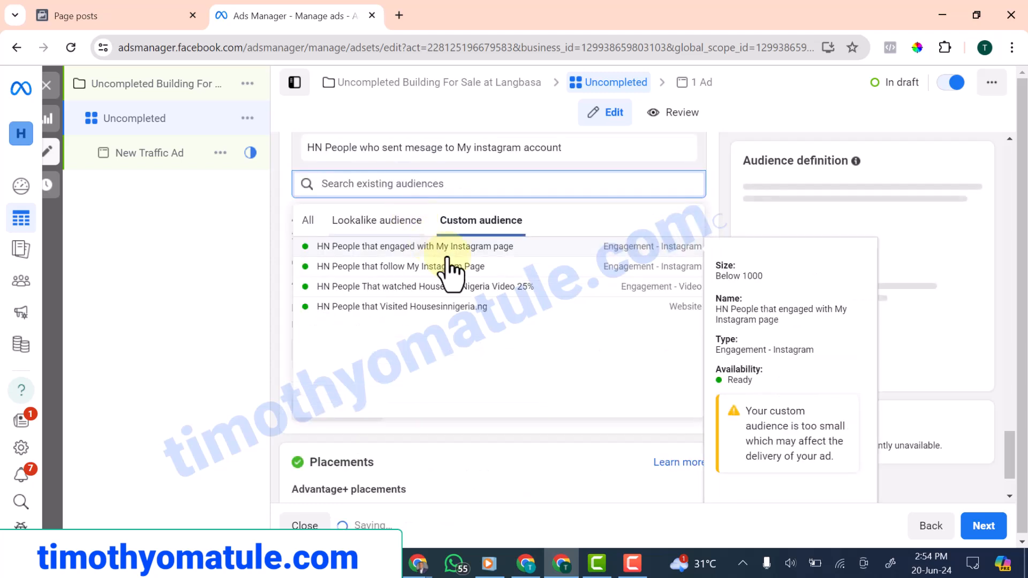
{"action": "left_click", "coordinate": [395, 246]}
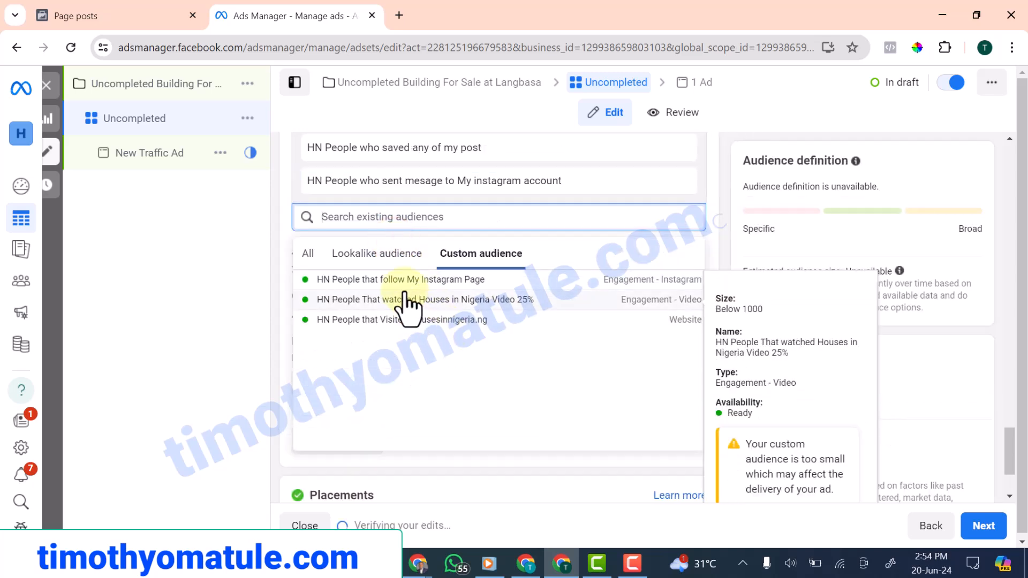
{"action": "left_click", "coordinate": [385, 280]}
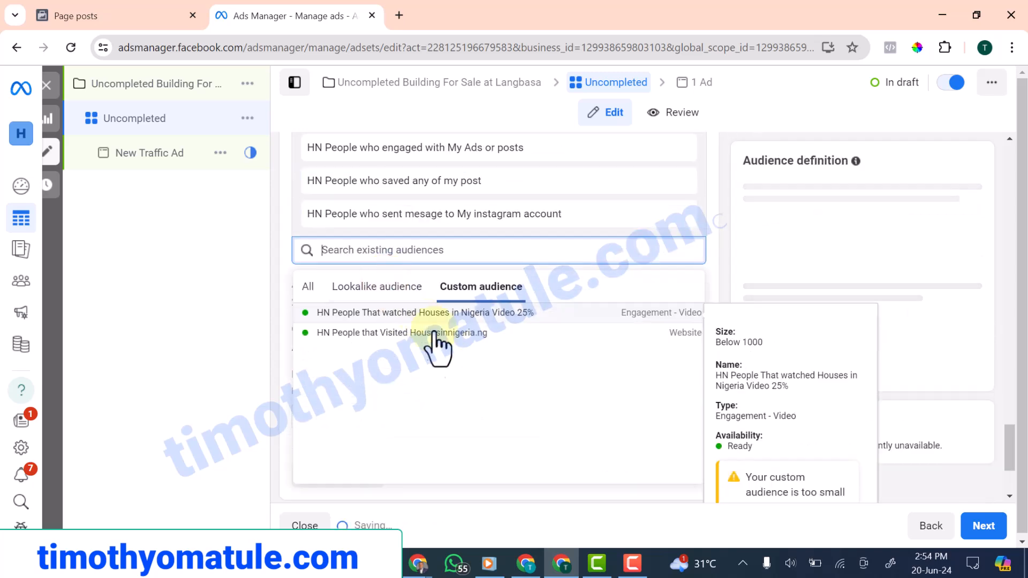
{"action": "left_click", "coordinate": [417, 315]}
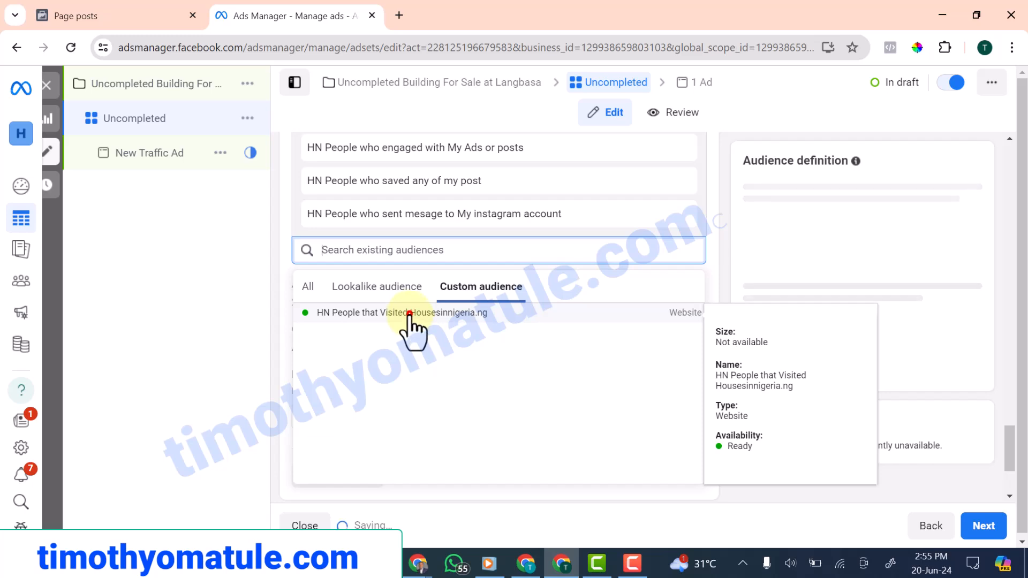
{"action": "left_click", "coordinate": [412, 313]}
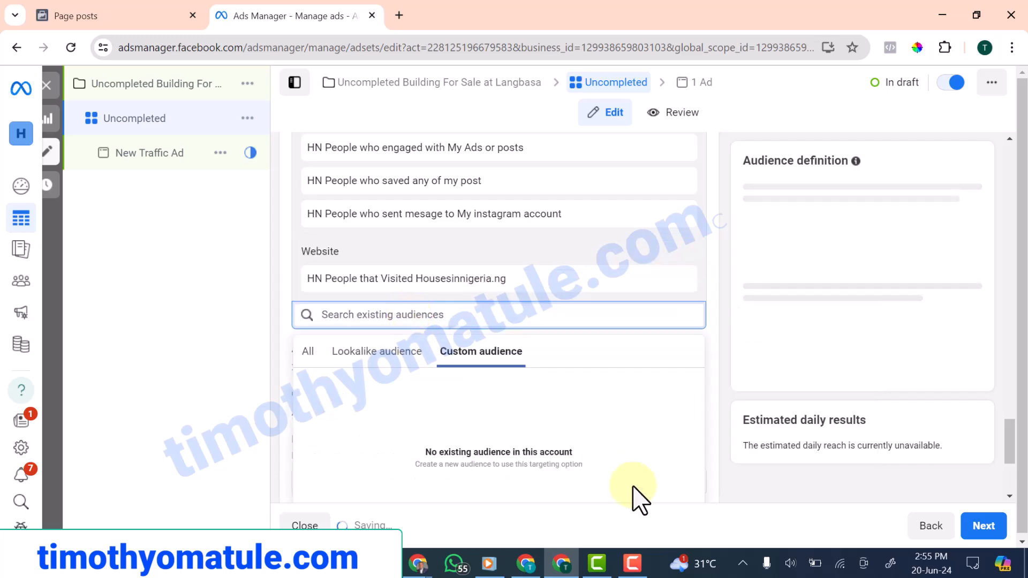
{"action": "scroll", "coordinate": [302, 314], "scroll_direction": "up", "scroll_amount": 8}
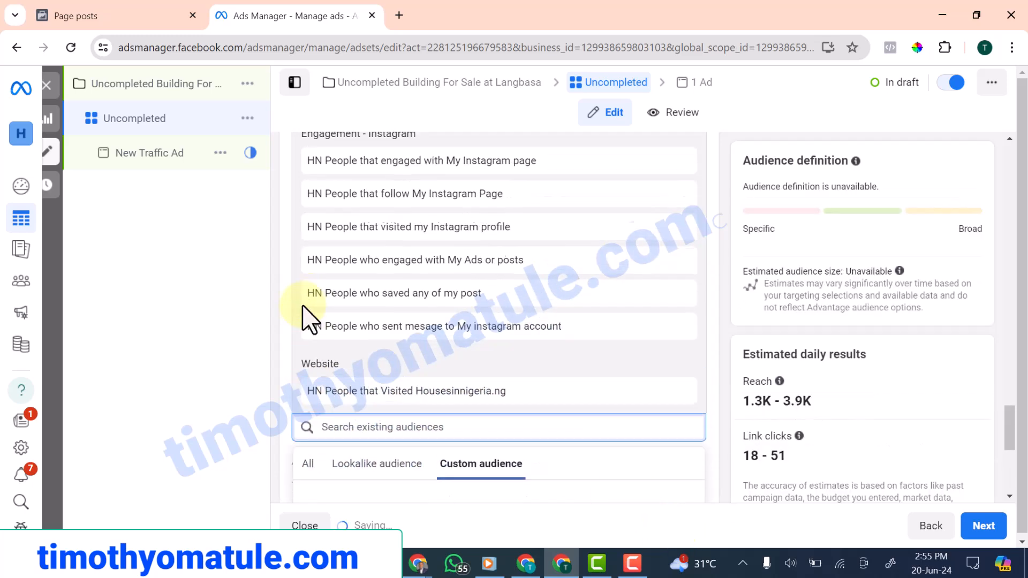
{"action": "scroll", "coordinate": [340, 268], "scroll_direction": "up", "scroll_amount": 3}
{"action": "scroll", "coordinate": [340, 269], "scroll_direction": "down", "scroll_amount": 10}
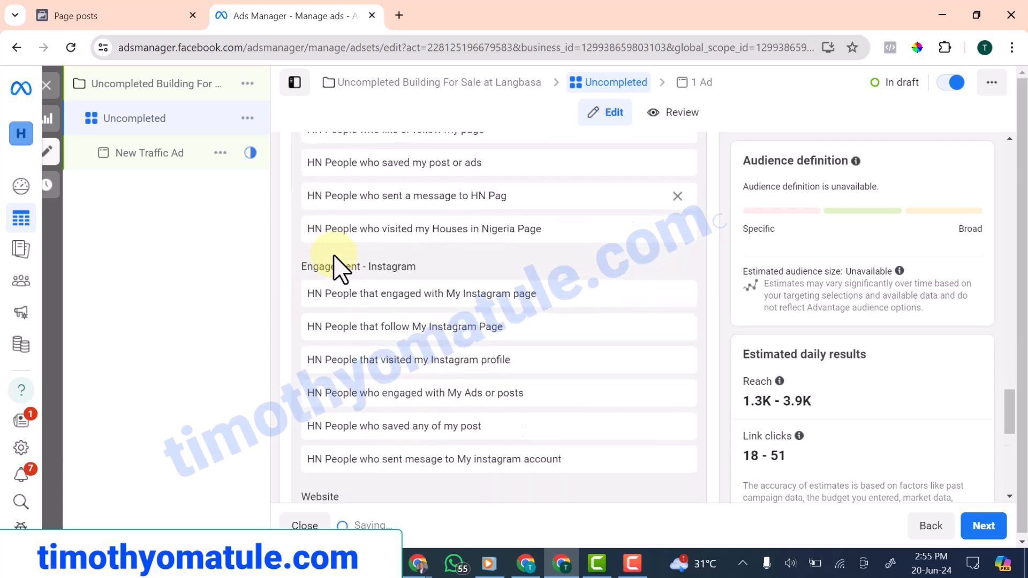
{"action": "scroll", "coordinate": [343, 287], "scroll_direction": "up", "scroll_amount": 1}
{"action": "scroll", "coordinate": [339, 291], "scroll_direction": "down", "scroll_amount": 1}
{"action": "scroll", "coordinate": [379, 367], "scroll_direction": "up", "scroll_amount": 10}
{"action": "scroll", "coordinate": [380, 372], "scroll_direction": "up", "scroll_amount": 2}
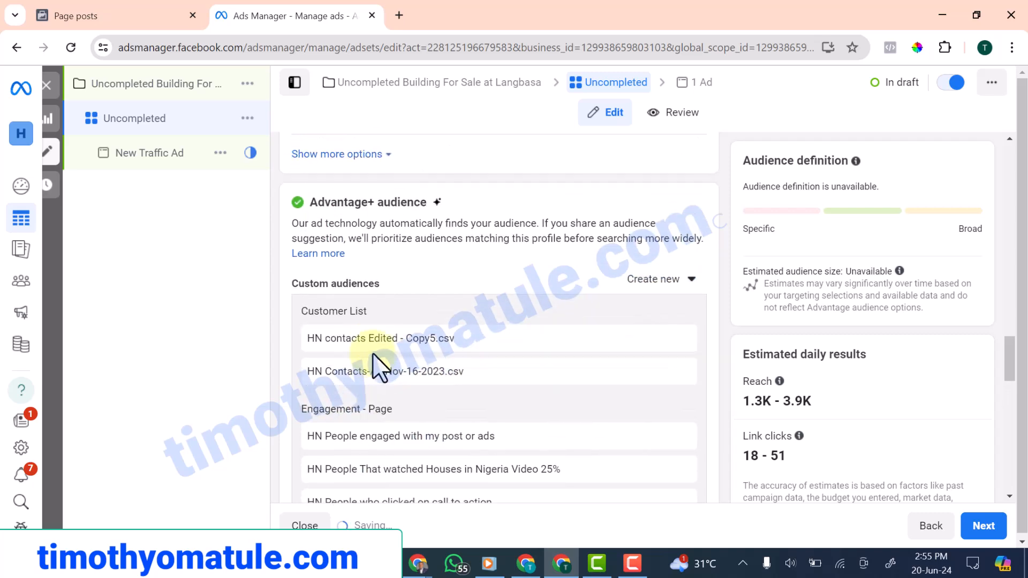
{"action": "scroll", "coordinate": [347, 407], "scroll_direction": "down", "scroll_amount": 15}
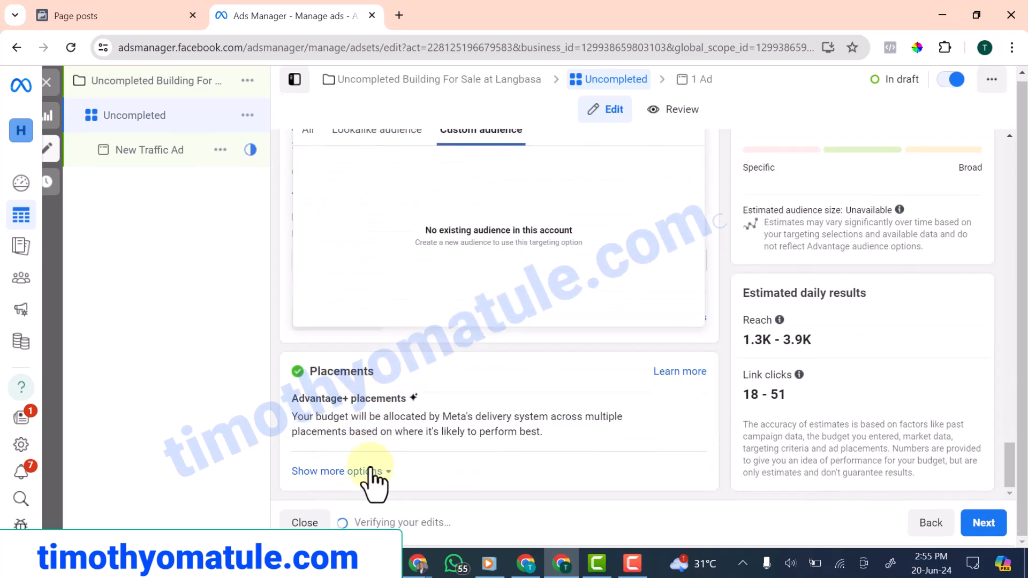
{"action": "scroll", "coordinate": [362, 471], "scroll_direction": "up", "scroll_amount": 10}
{"action": "scroll", "coordinate": [363, 423], "scroll_direction": "up", "scroll_amount": 4}
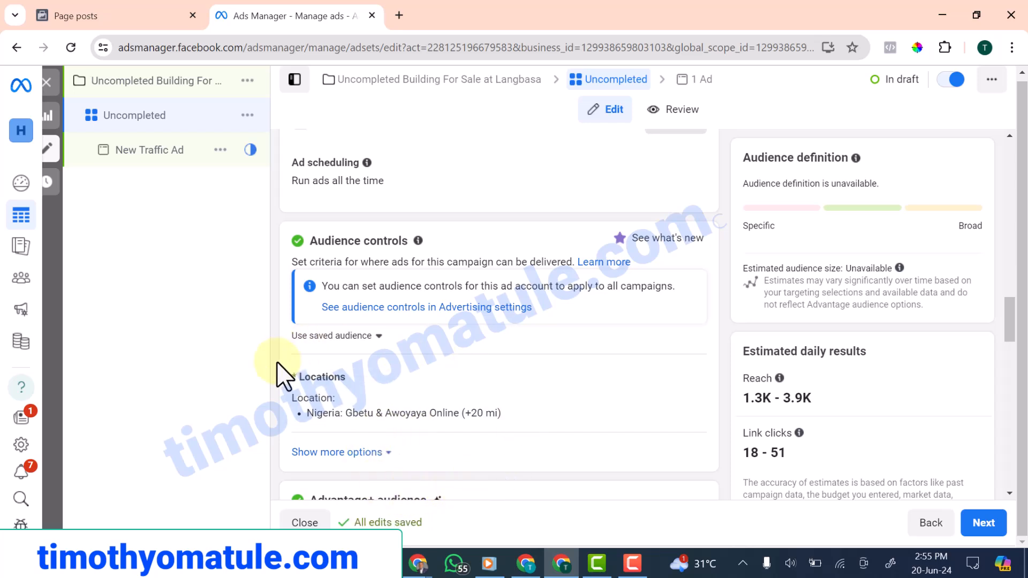
{"action": "scroll", "coordinate": [374, 399], "scroll_direction": "up", "scroll_amount": 4}
{"action": "scroll", "coordinate": [369, 381], "scroll_direction": "down", "scroll_amount": 5}
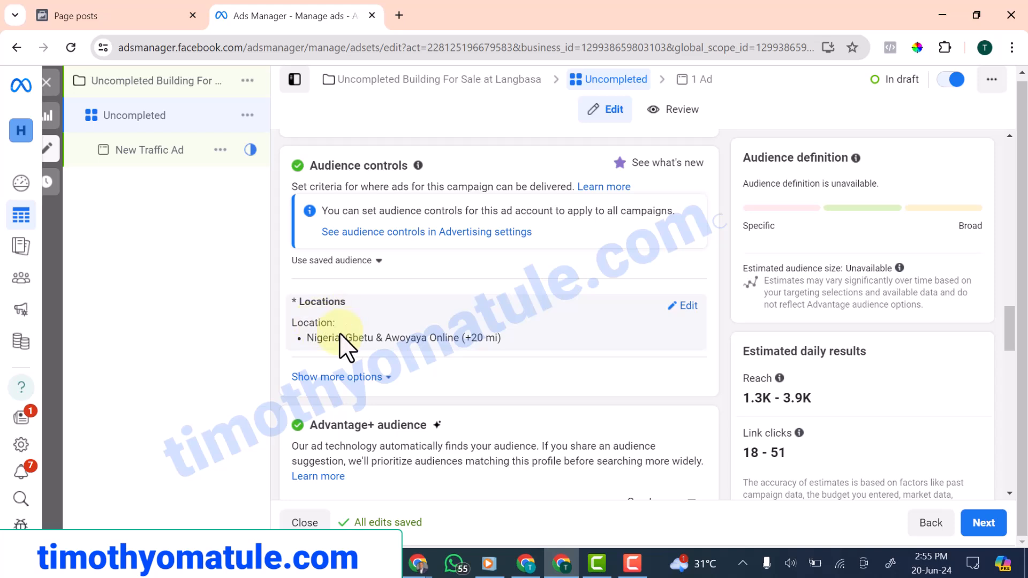
{"action": "scroll", "coordinate": [557, 348], "scroll_direction": "down", "scroll_amount": 8}
{"action": "scroll", "coordinate": [527, 370], "scroll_direction": "down", "scroll_amount": 5}
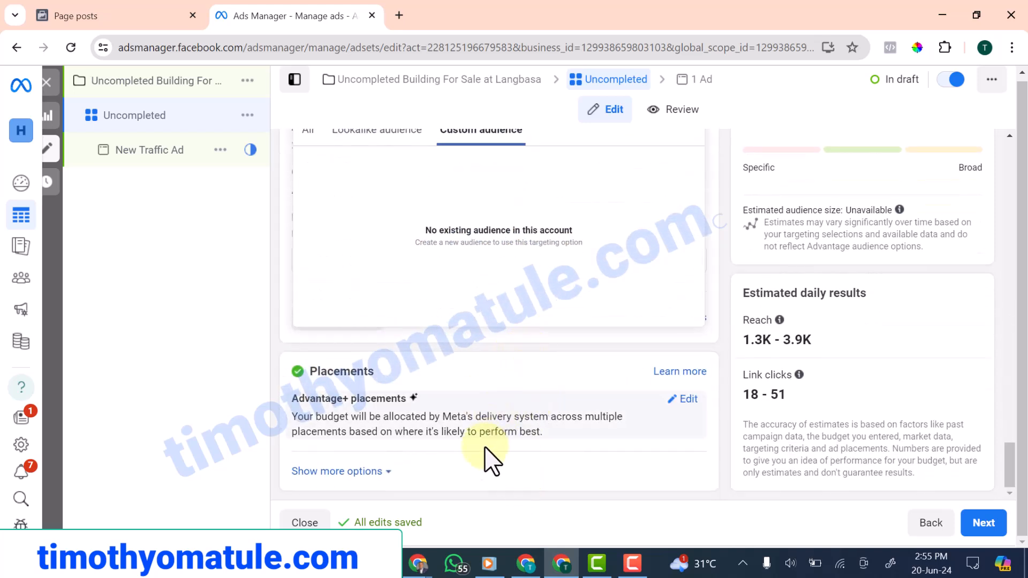
{"action": "scroll", "coordinate": [359, 487], "scroll_direction": "up", "scroll_amount": 1}
{"action": "scroll", "coordinate": [369, 461], "scroll_direction": "up", "scroll_amount": 4}
{"action": "scroll", "coordinate": [375, 433], "scroll_direction": "down", "scroll_amount": 5}
{"action": "scroll", "coordinate": [396, 412], "scroll_direction": "up", "scroll_amount": 10}
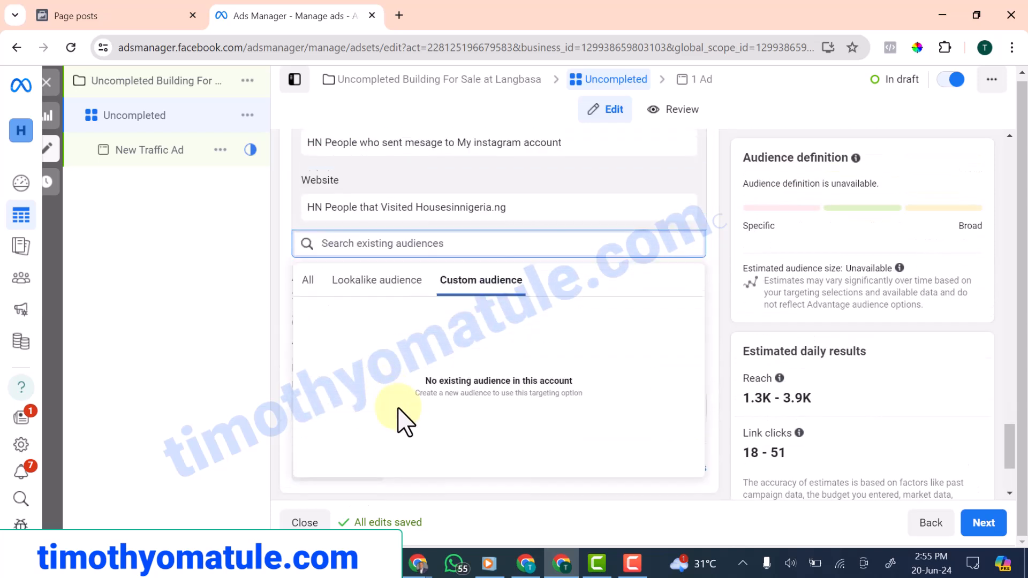
{"action": "scroll", "coordinate": [403, 420], "scroll_direction": "up", "scroll_amount": 5}
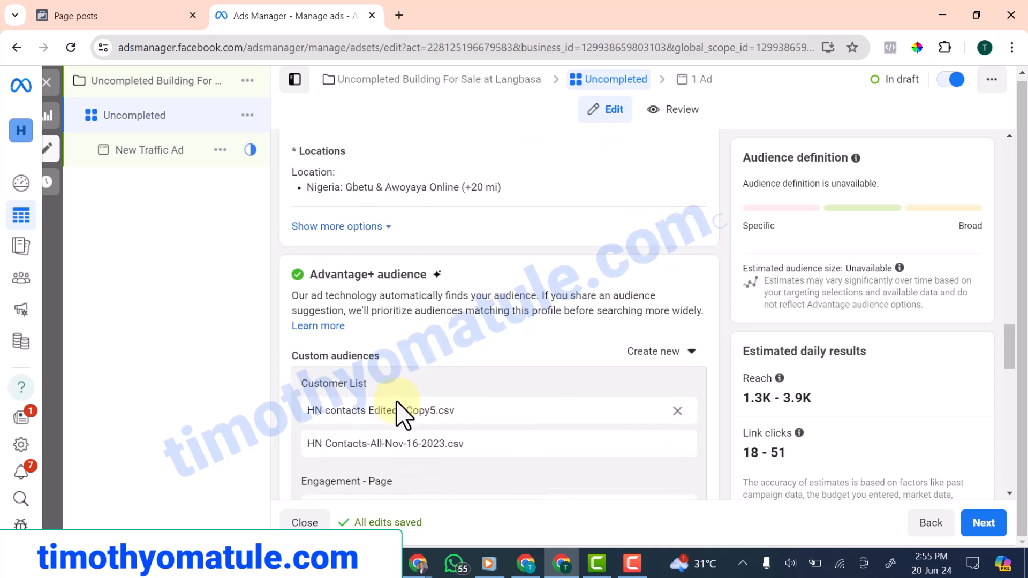
{"action": "scroll", "coordinate": [401, 399], "scroll_direction": "up", "scroll_amount": 8}
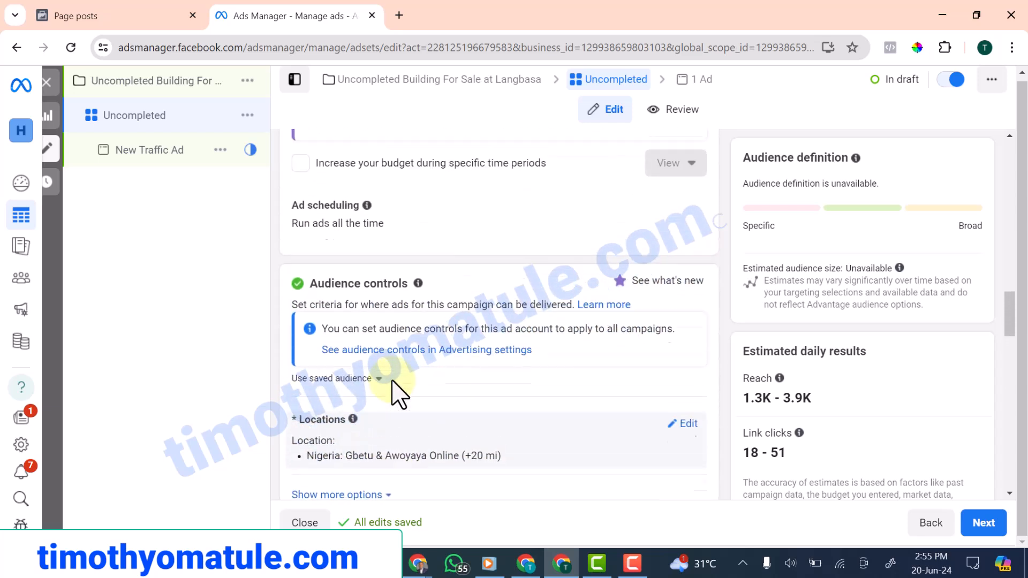
{"action": "scroll", "coordinate": [399, 393], "scroll_direction": "up", "scroll_amount": 2}
{"action": "scroll", "coordinate": [395, 395], "scroll_direction": "up", "scroll_amount": 1}
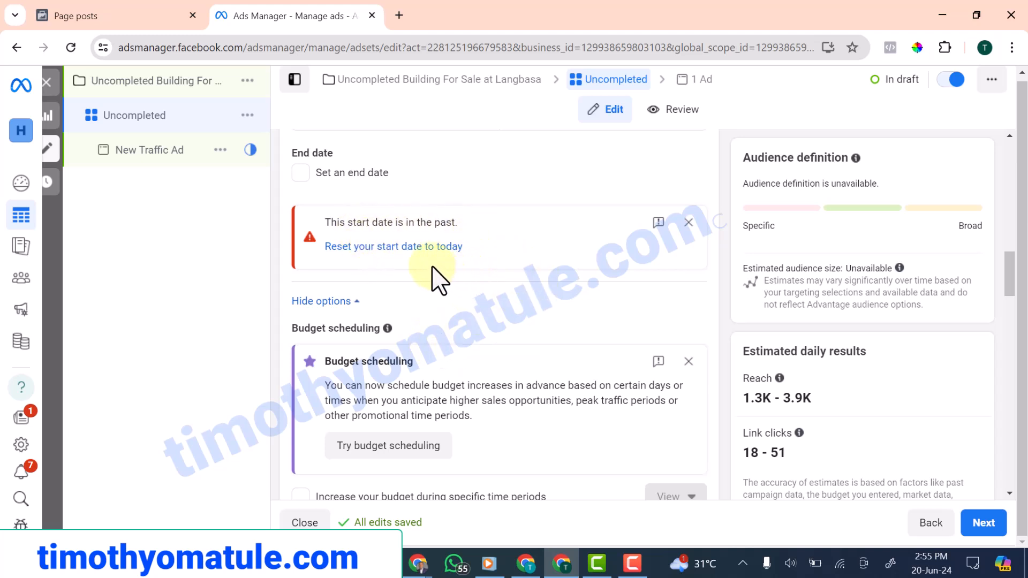
Replace the ad set's past start date with today's date
{"action": "left_click", "coordinate": [351, 247]}
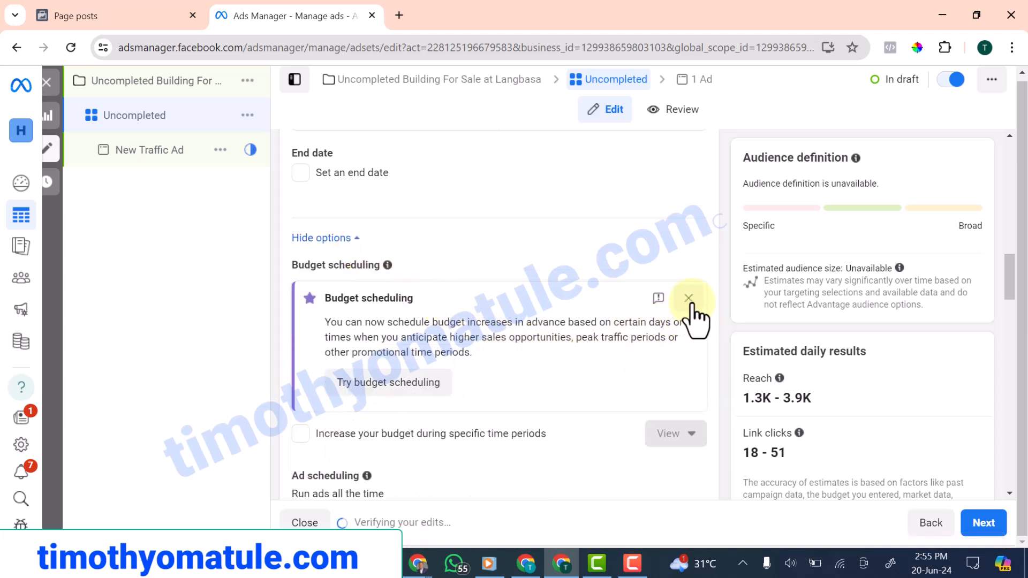
{"action": "scroll", "coordinate": [431, 361], "scroll_direction": "down", "scroll_amount": 8}
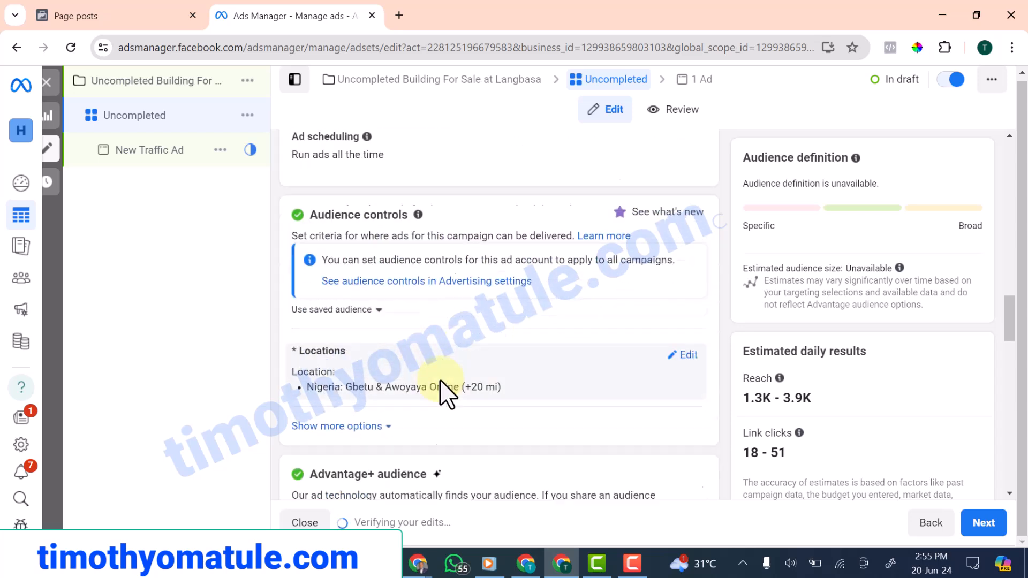
{"action": "scroll", "coordinate": [438, 381], "scroll_direction": "down", "scroll_amount": 10}
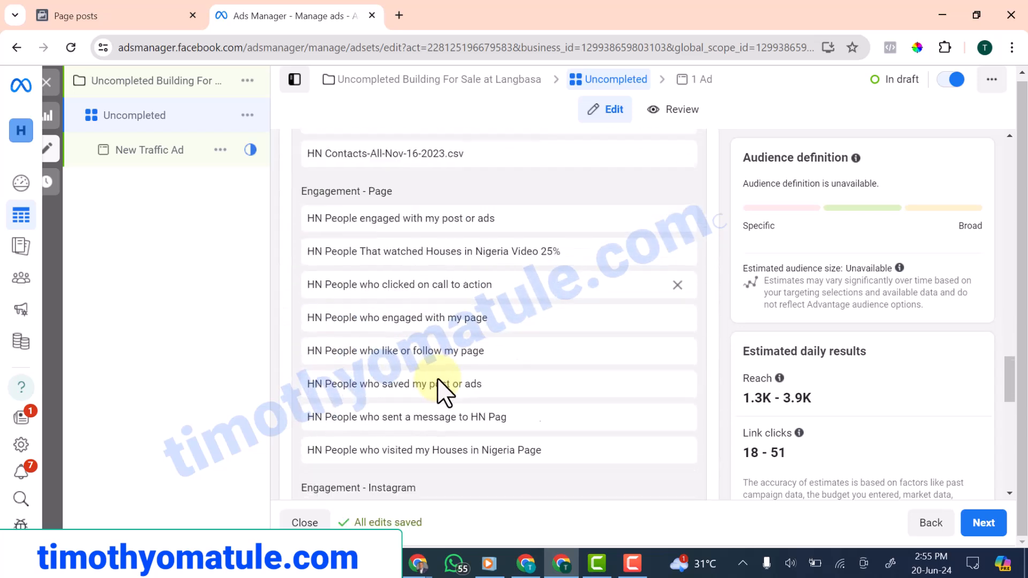
{"action": "scroll", "coordinate": [441, 390], "scroll_direction": "down", "scroll_amount": 4}
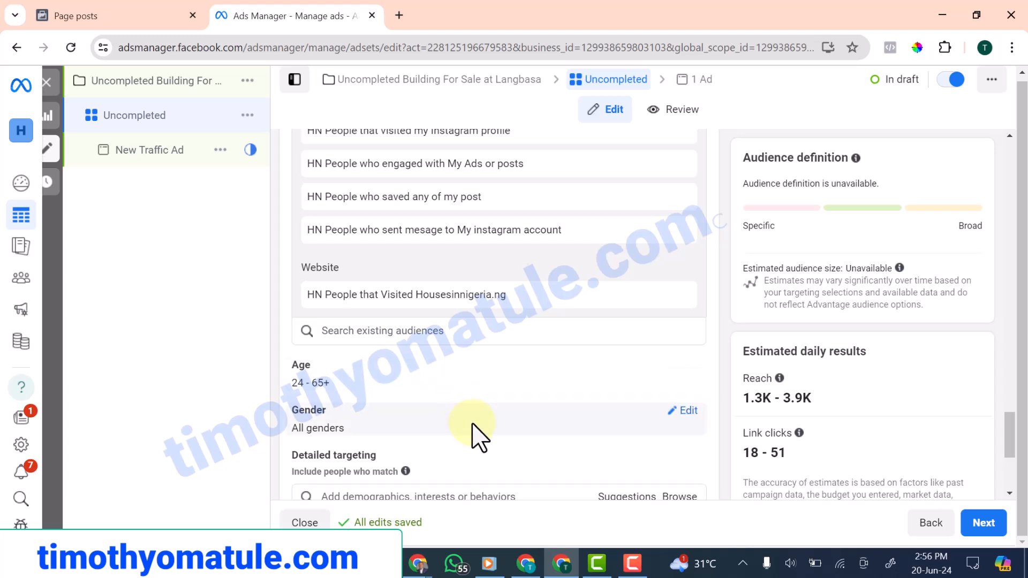
{"action": "scroll", "coordinate": [473, 437], "scroll_direction": "down", "scroll_amount": 1}
{"action": "scroll", "coordinate": [478, 436], "scroll_direction": "down", "scroll_amount": 4}
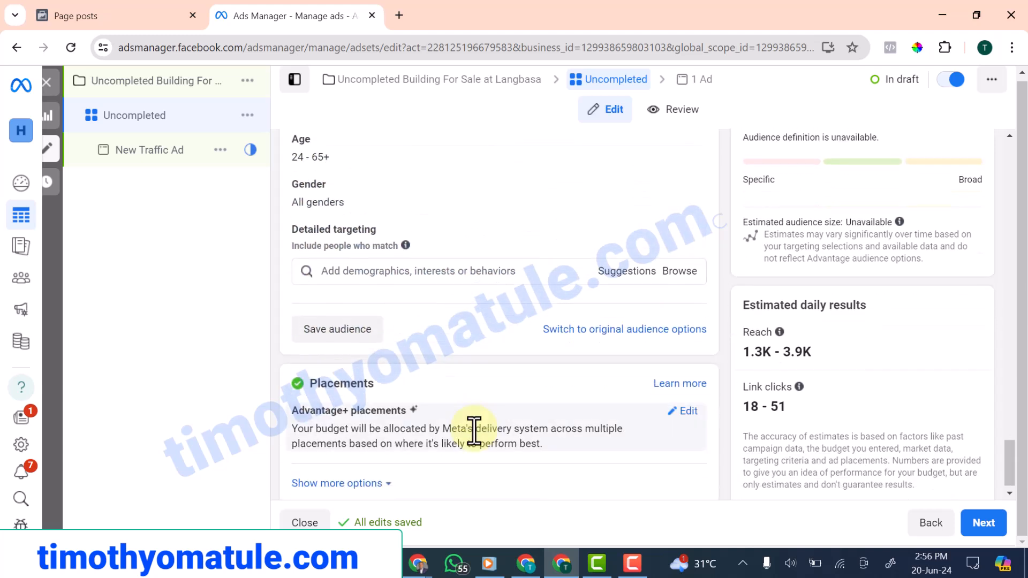
Save the current targeting as the audience 'Houses in Nigeria Ret Aud'
{"action": "left_click", "coordinate": [337, 328]}
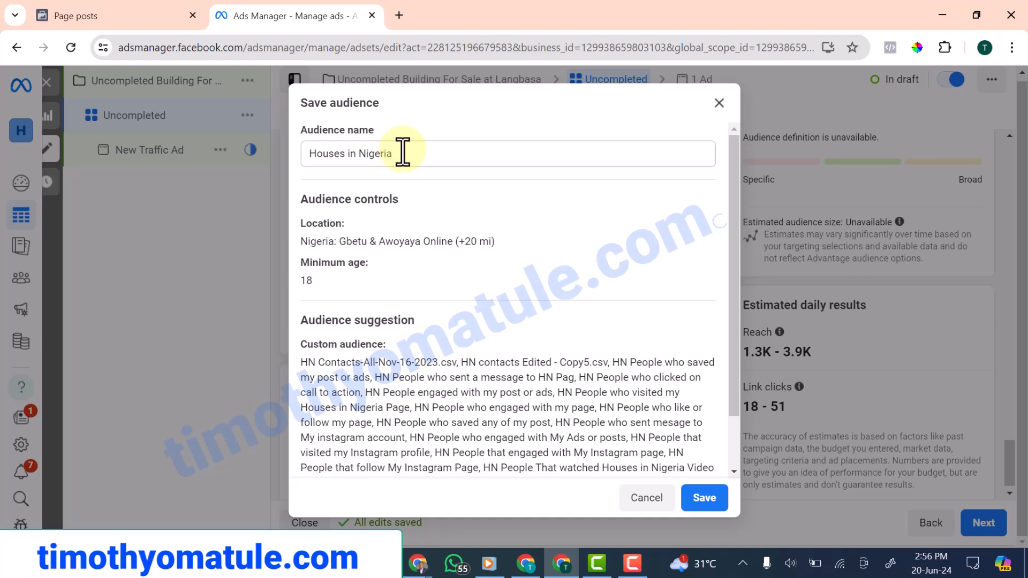
{"action": "left_click", "coordinate": [309, 154]}
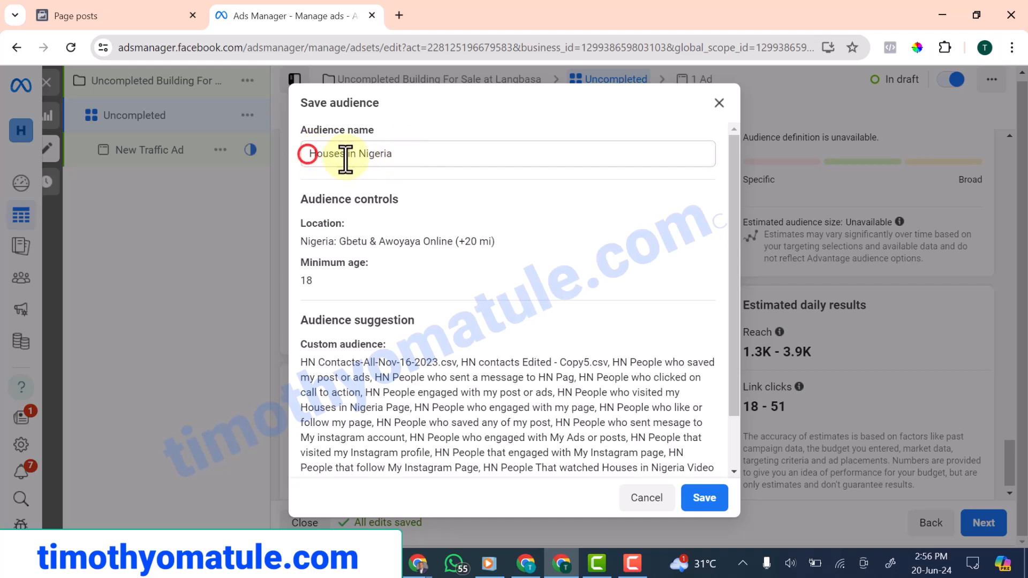
{"action": "left_click", "coordinate": [399, 155]}
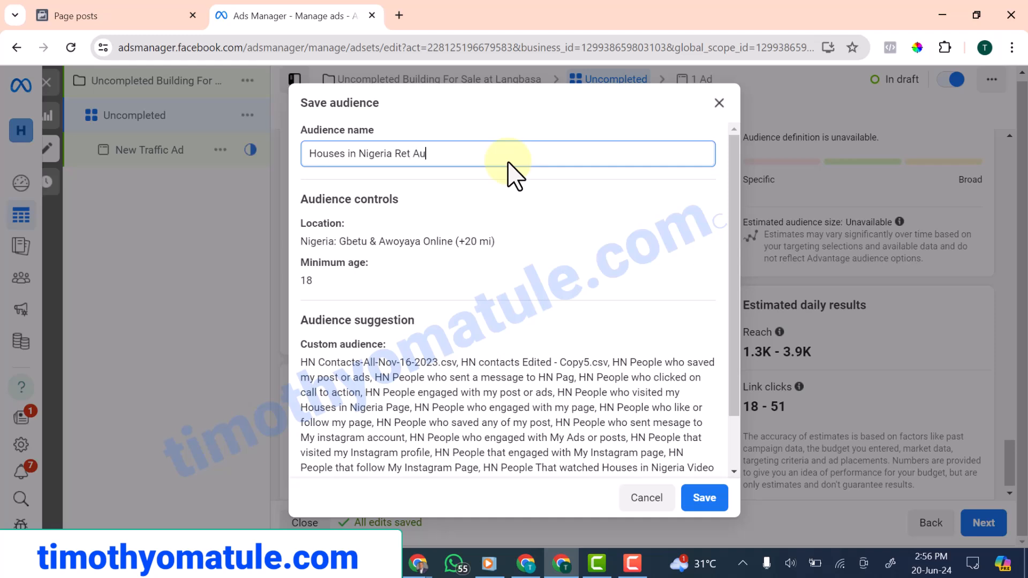
{"action": "scroll", "coordinate": [481, 214], "scroll_direction": "down", "scroll_amount": 2}
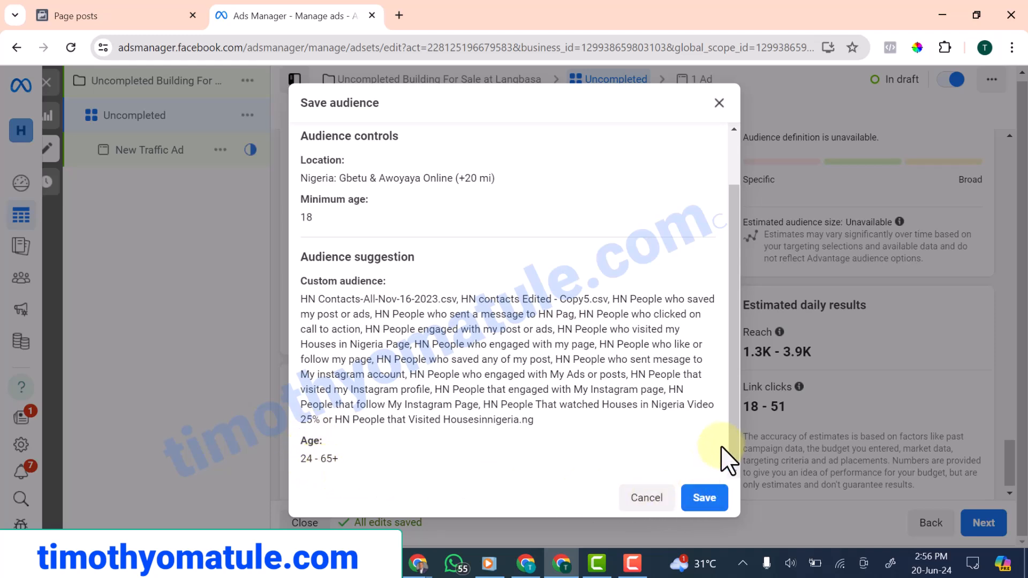
{"action": "left_click", "coordinate": [704, 499]}
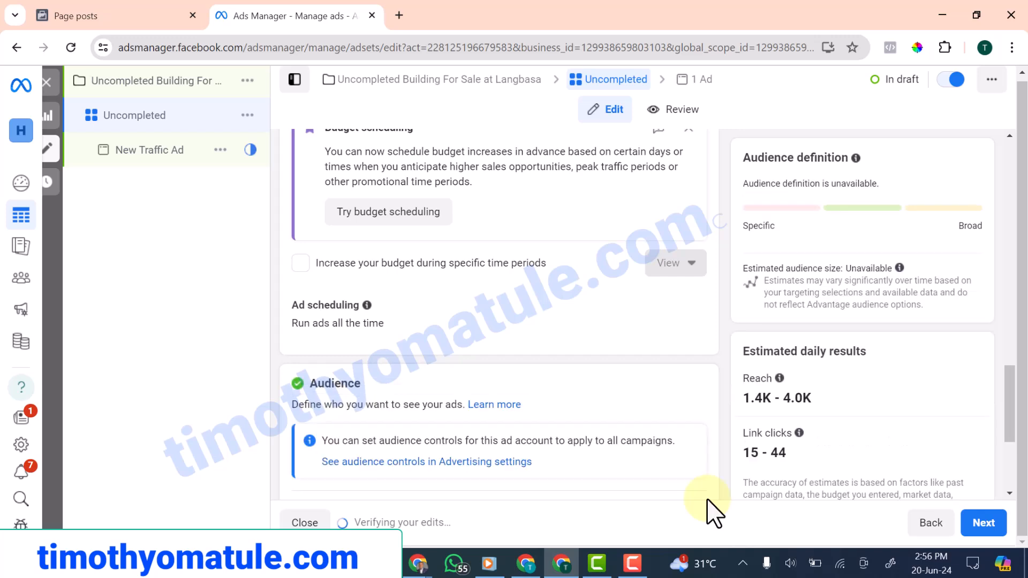
{"action": "scroll", "coordinate": [454, 344], "scroll_direction": "down", "scroll_amount": 7}
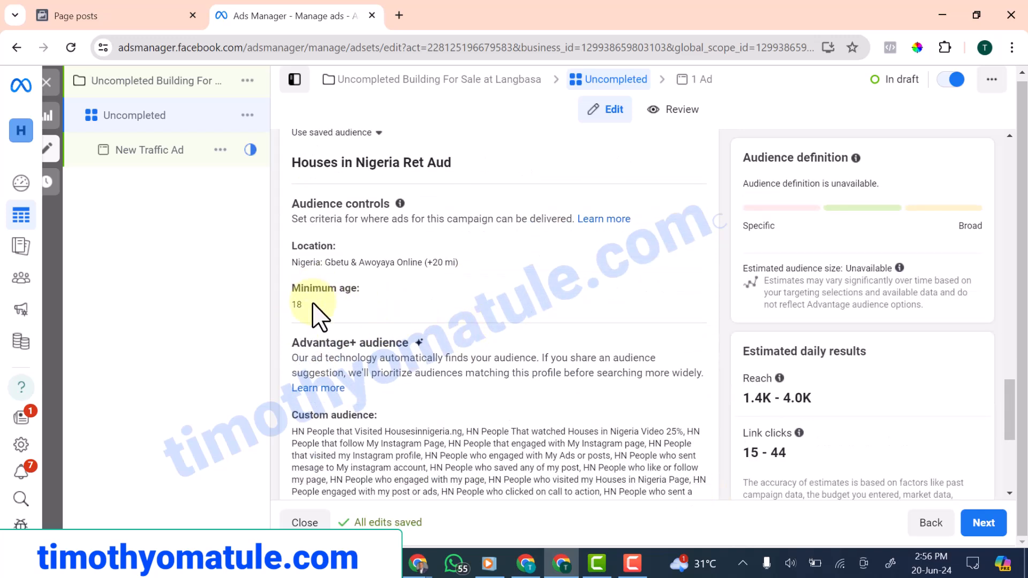
{"action": "scroll", "coordinate": [315, 289], "scroll_direction": "down", "scroll_amount": 2}
{"action": "scroll", "coordinate": [313, 262], "scroll_direction": "up", "scroll_amount": 2}
{"action": "scroll", "coordinate": [313, 273], "scroll_direction": "down", "scroll_amount": 3}
{"action": "scroll", "coordinate": [309, 284], "scroll_direction": "up", "scroll_amount": 3}
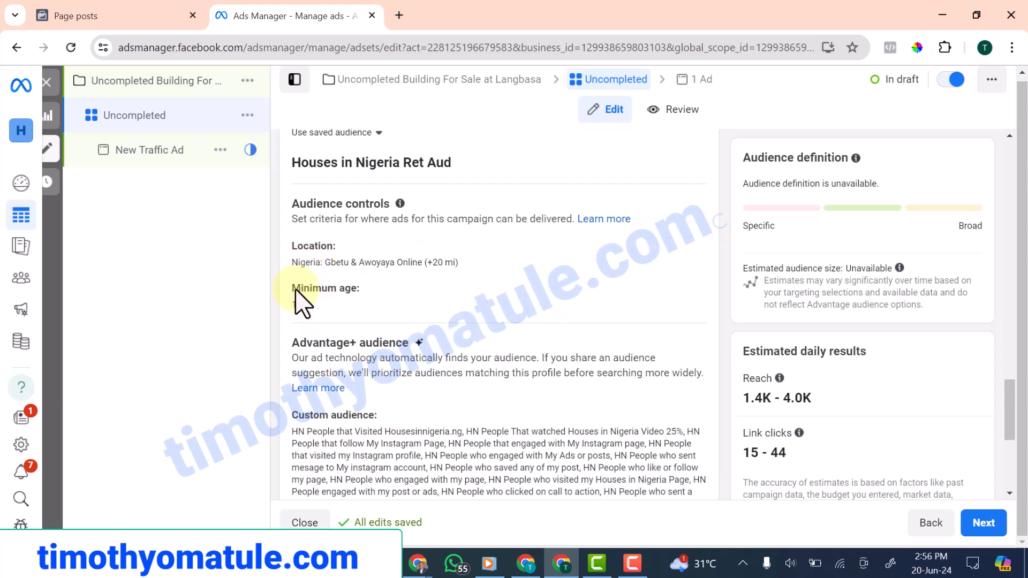
Continue from the ad set to the ad-level settings
{"action": "scroll", "coordinate": [369, 286], "scroll_direction": "down", "scroll_amount": 4}
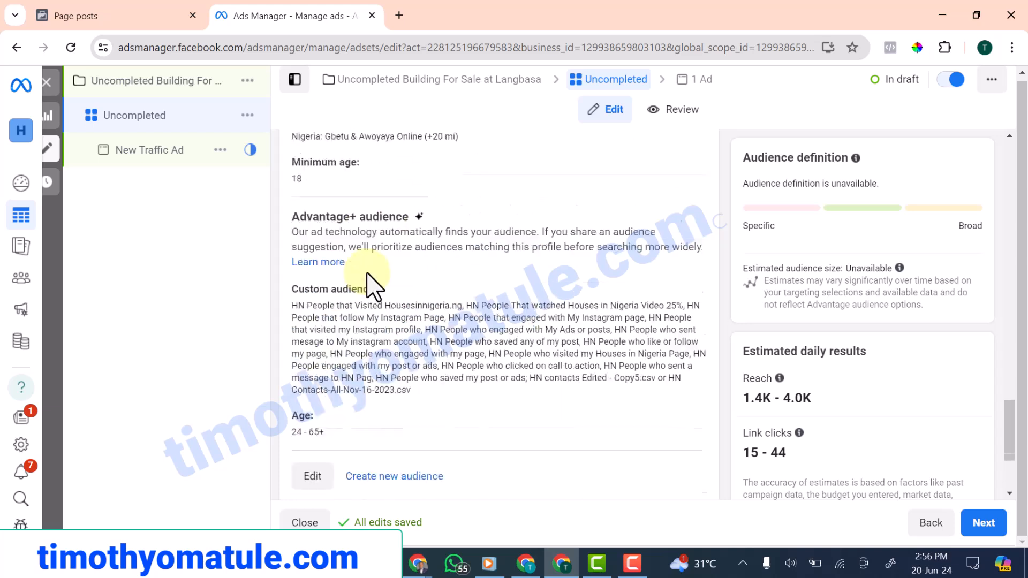
{"action": "scroll", "coordinate": [359, 266], "scroll_direction": "down", "scroll_amount": 1}
{"action": "scroll", "coordinate": [361, 273], "scroll_direction": "up", "scroll_amount": 2}
{"action": "scroll", "coordinate": [360, 275], "scroll_direction": "down", "scroll_amount": 2}
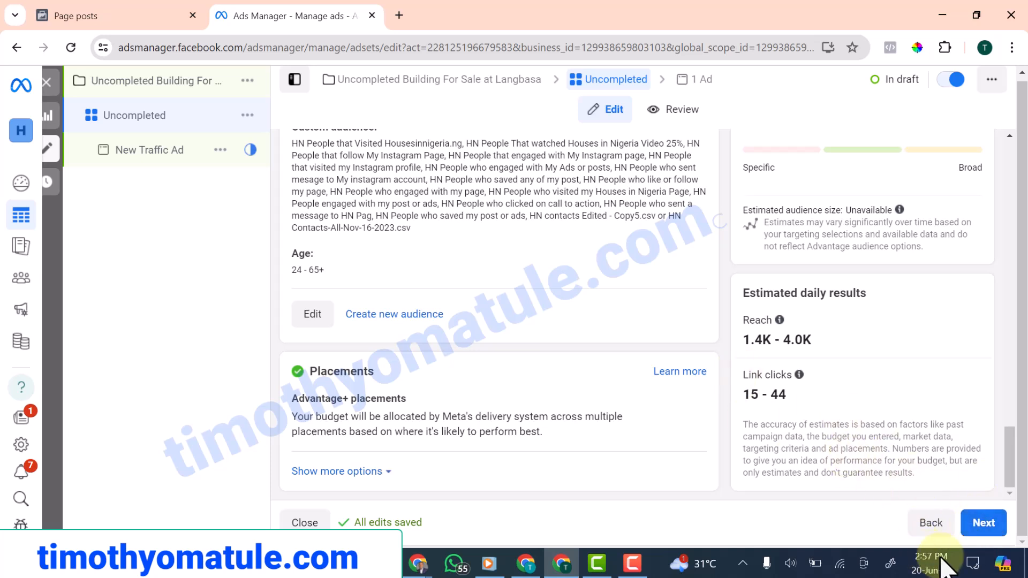
{"action": "left_click", "coordinate": [977, 525]}
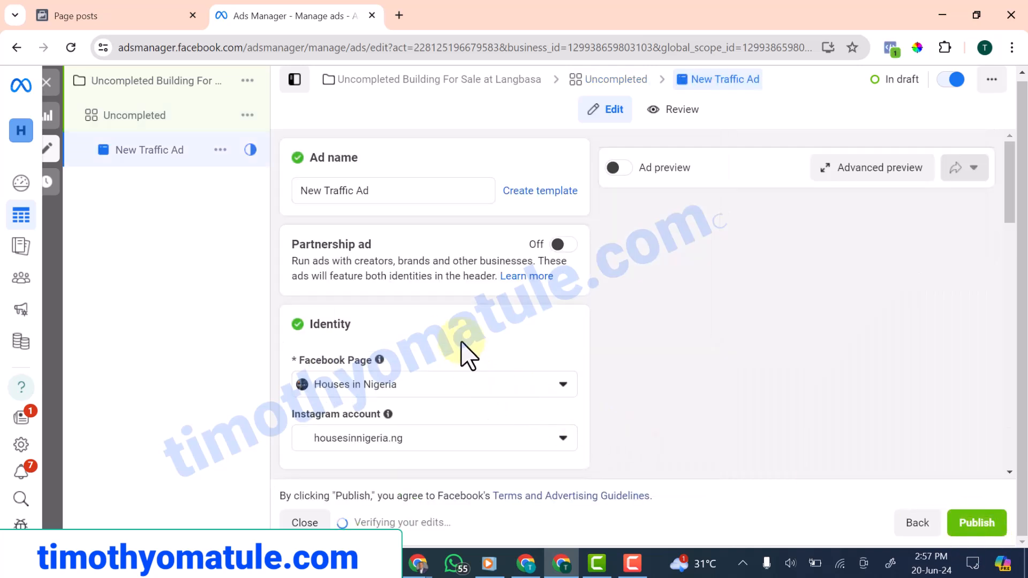
Rename the ad to 'ncompleted'
{"action": "triple_click", "coordinate": [387, 193]}
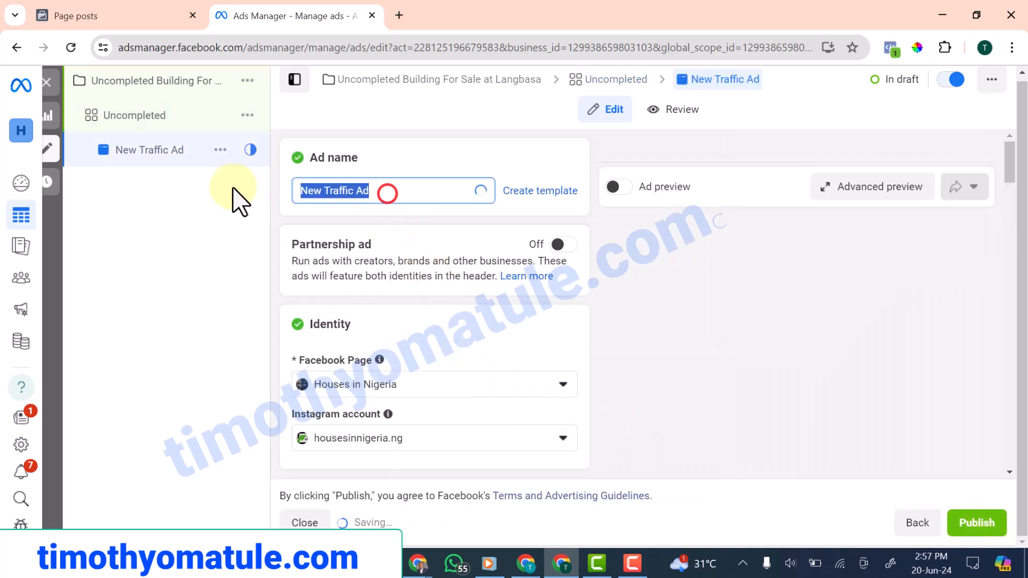
{"action": "type", "text": "U"}
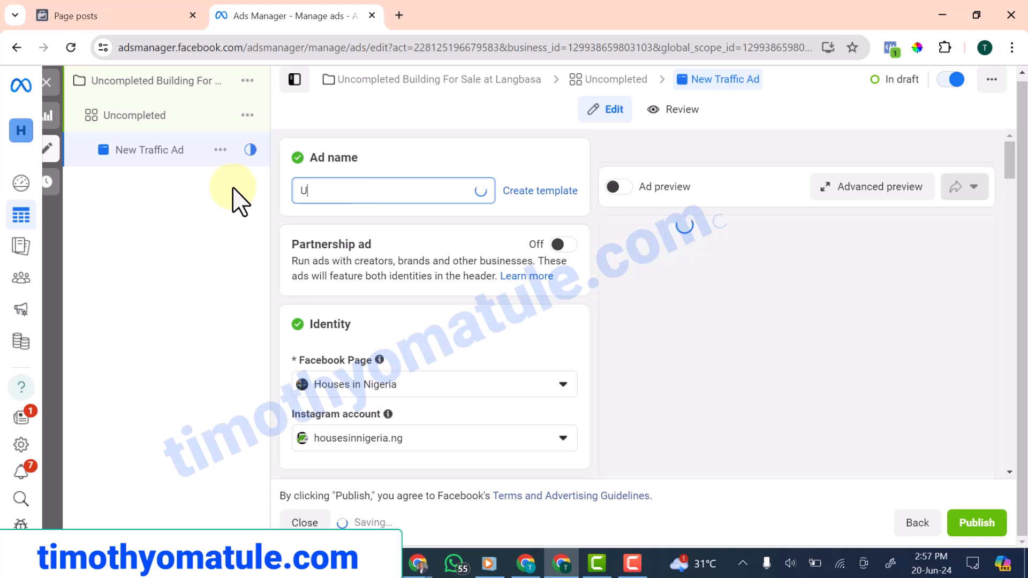
{"action": "key", "text": "BackSpace"}
{"action": "type", "text": "ncompleted"}
Set the ad to be created from an existing post
{"action": "scroll", "coordinate": [409, 374], "scroll_direction": "down", "scroll_amount": 3}
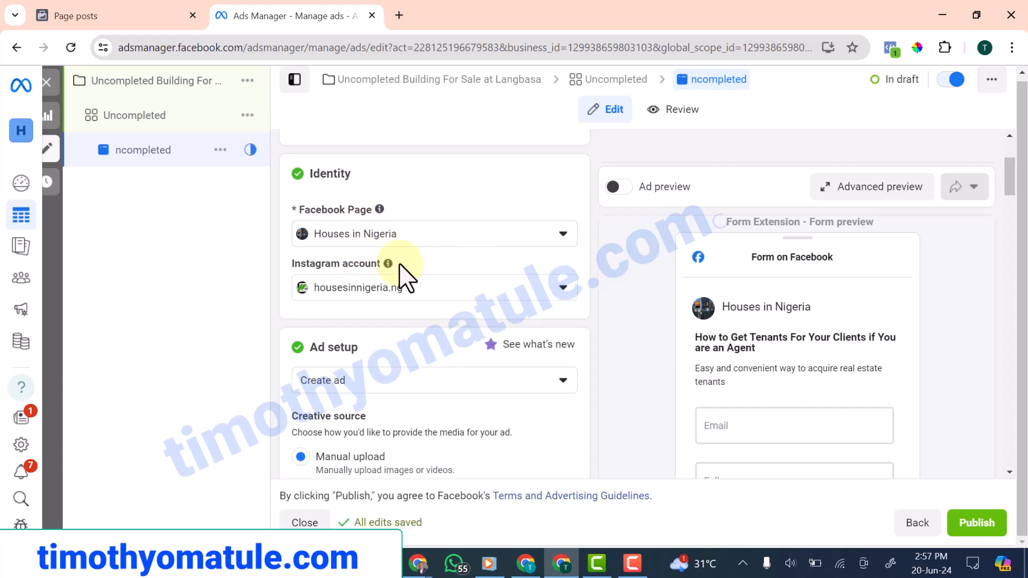
{"action": "scroll", "coordinate": [345, 329], "scroll_direction": "down", "scroll_amount": 1}
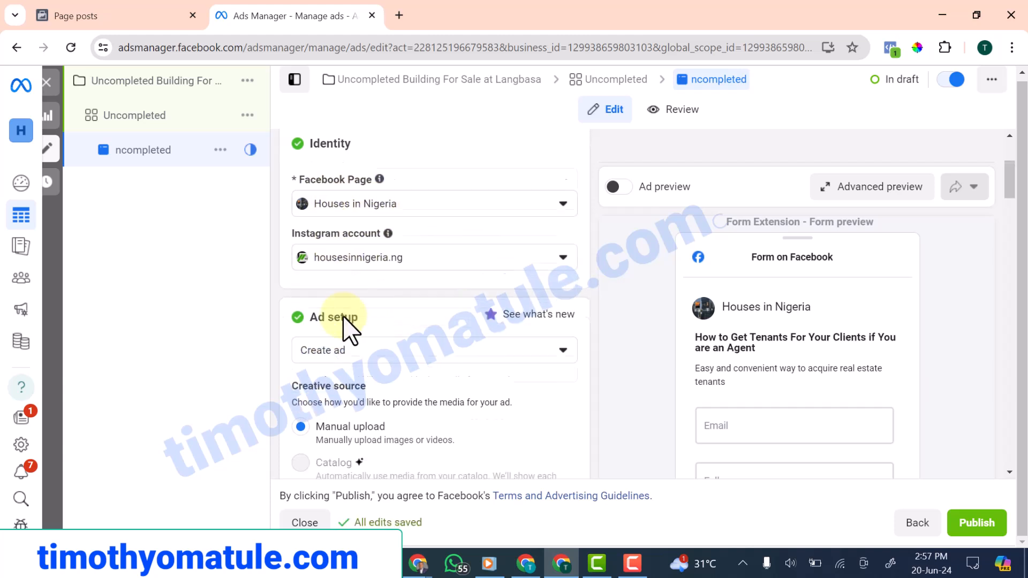
{"action": "scroll", "coordinate": [346, 330], "scroll_direction": "down", "scroll_amount": 3}
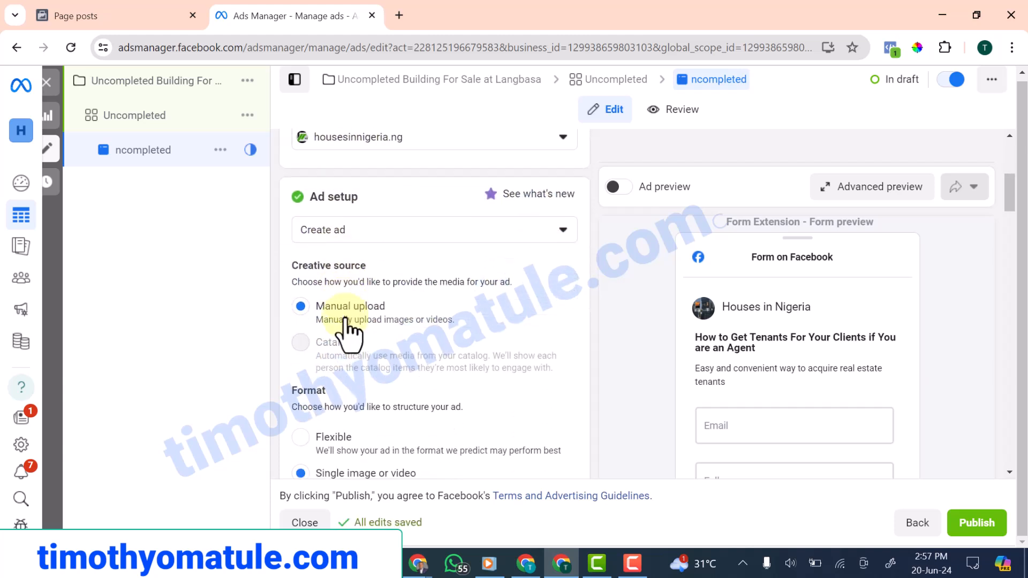
{"action": "left_click", "coordinate": [503, 230]}
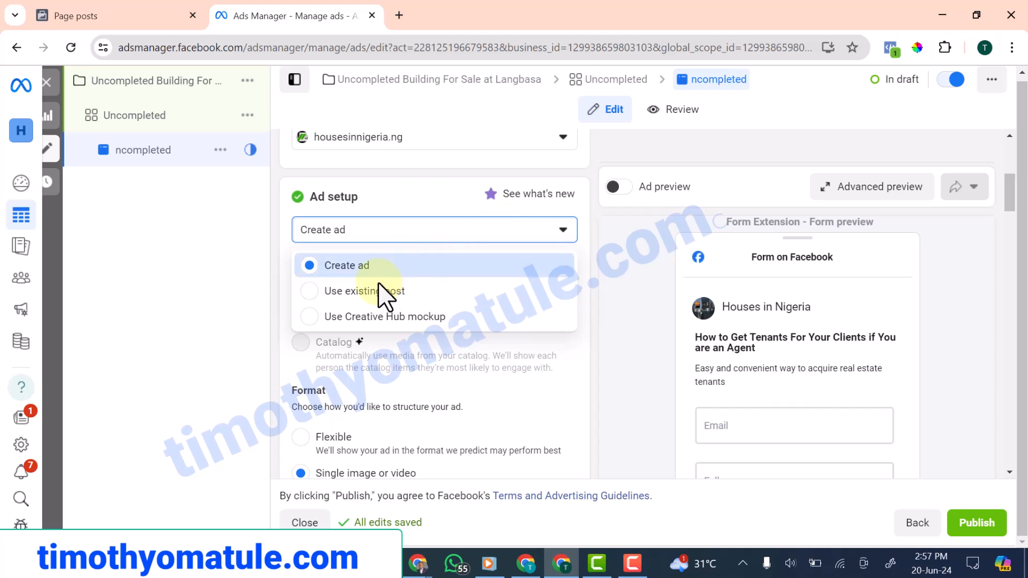
{"action": "left_click", "coordinate": [309, 291]}
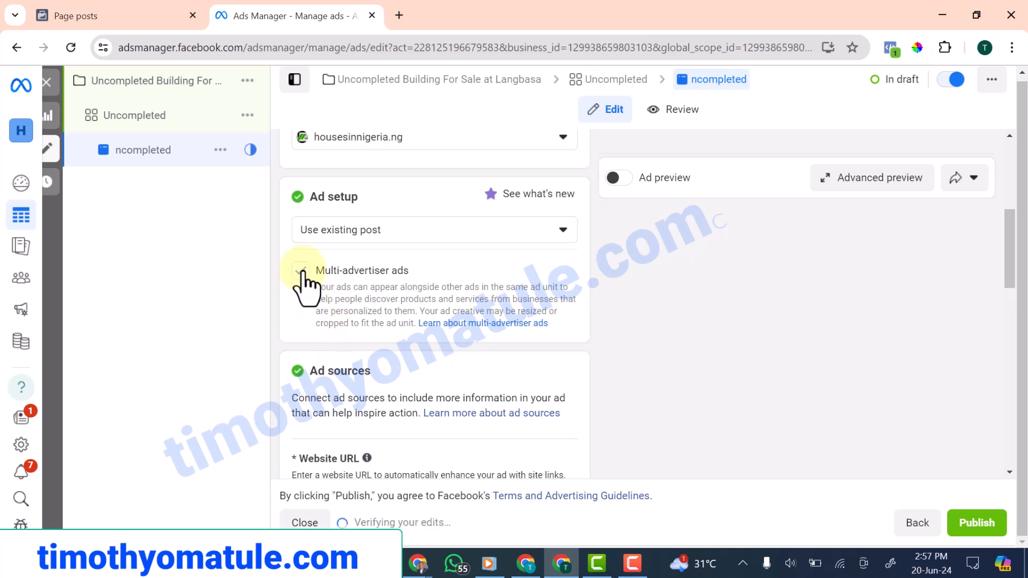
Turn off multi-advertiser ads for this ad
{"action": "left_click", "coordinate": [301, 268]}
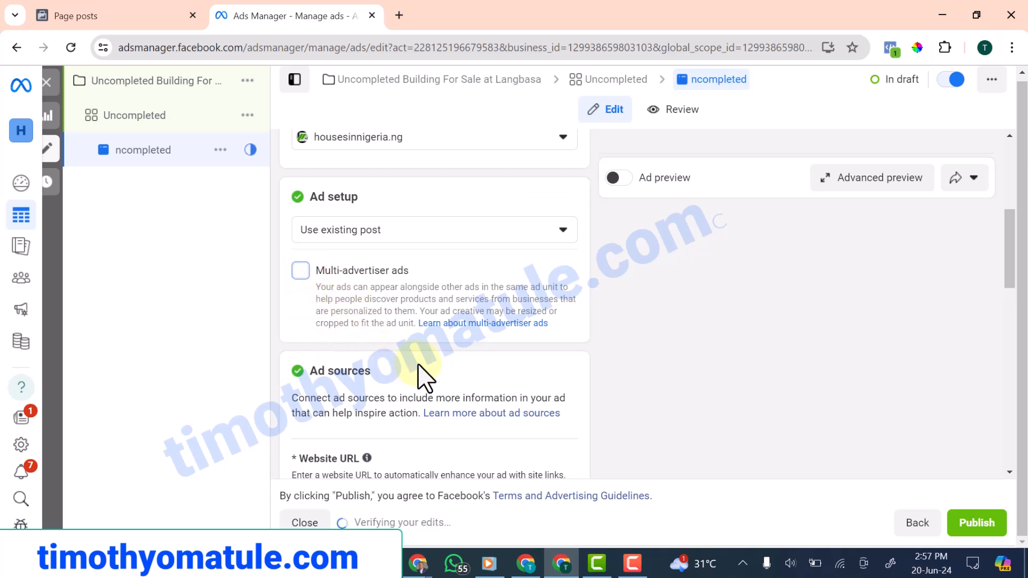
{"action": "scroll", "coordinate": [402, 378], "scroll_direction": "down", "scroll_amount": 4}
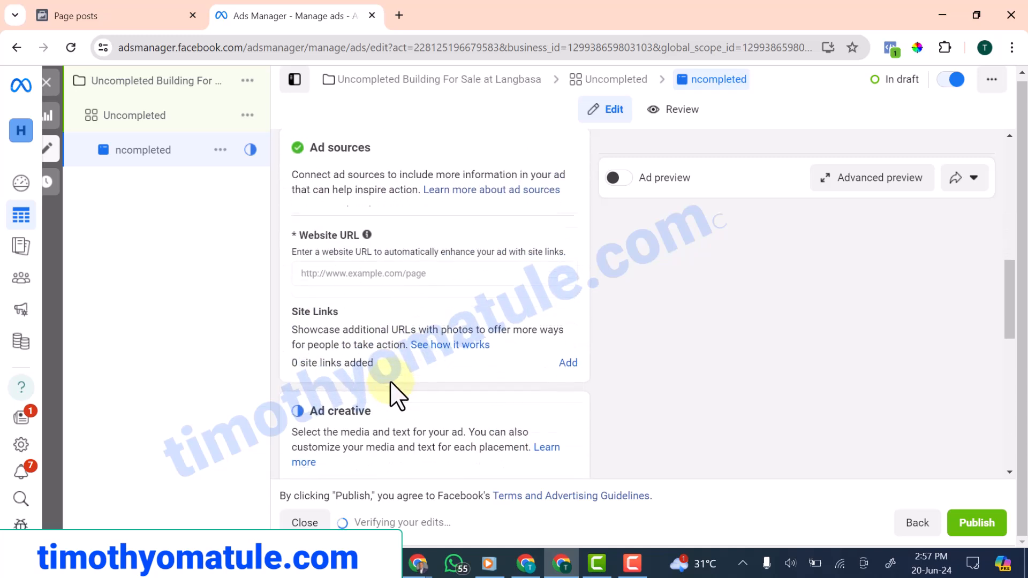
{"action": "scroll", "coordinate": [393, 380], "scroll_direction": "up", "scroll_amount": 1}
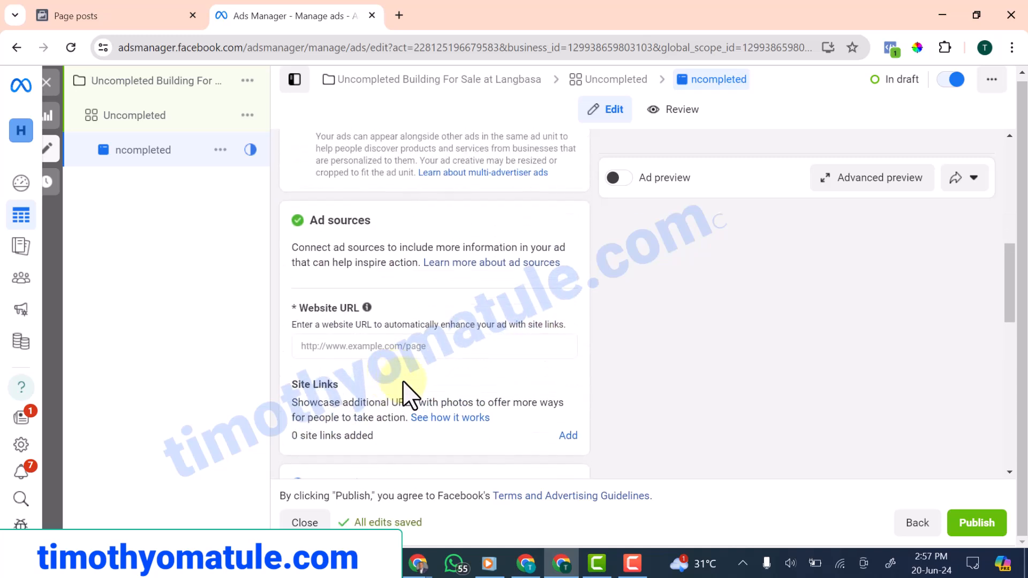
{"action": "scroll", "coordinate": [406, 385], "scroll_direction": "down", "scroll_amount": 5}
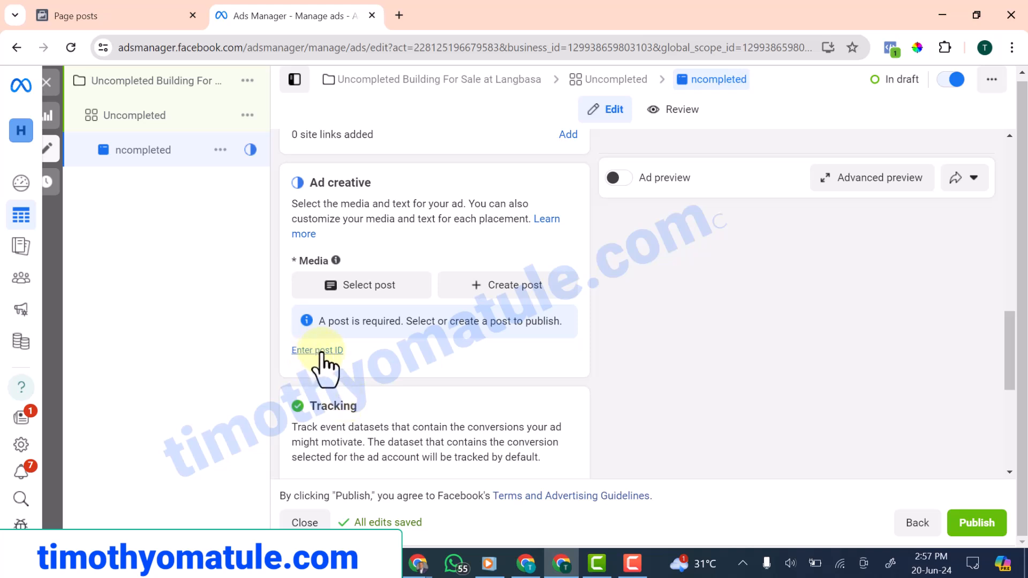
{"action": "left_click", "coordinate": [310, 564]}
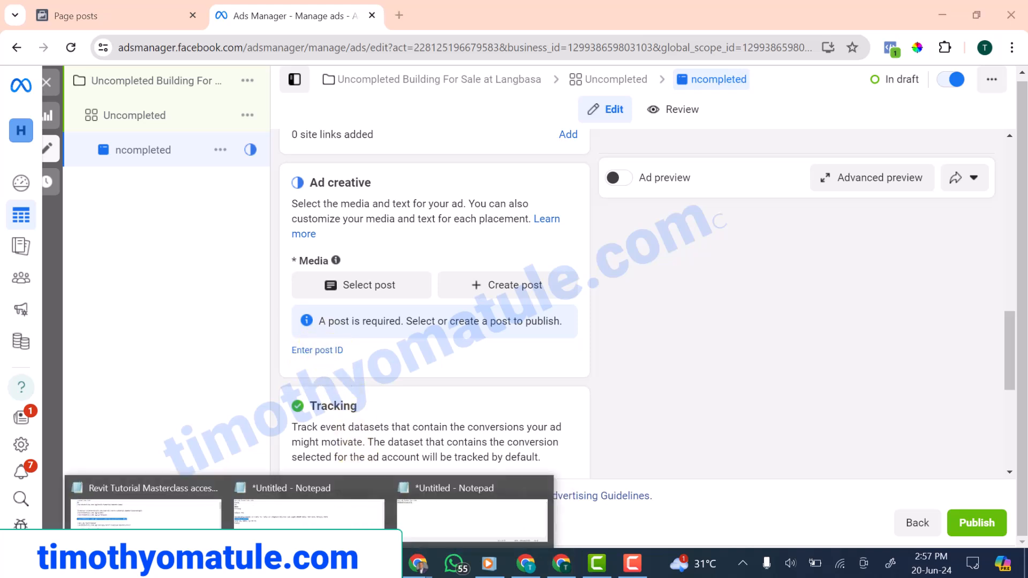
{"action": "left_click", "coordinate": [423, 538]}
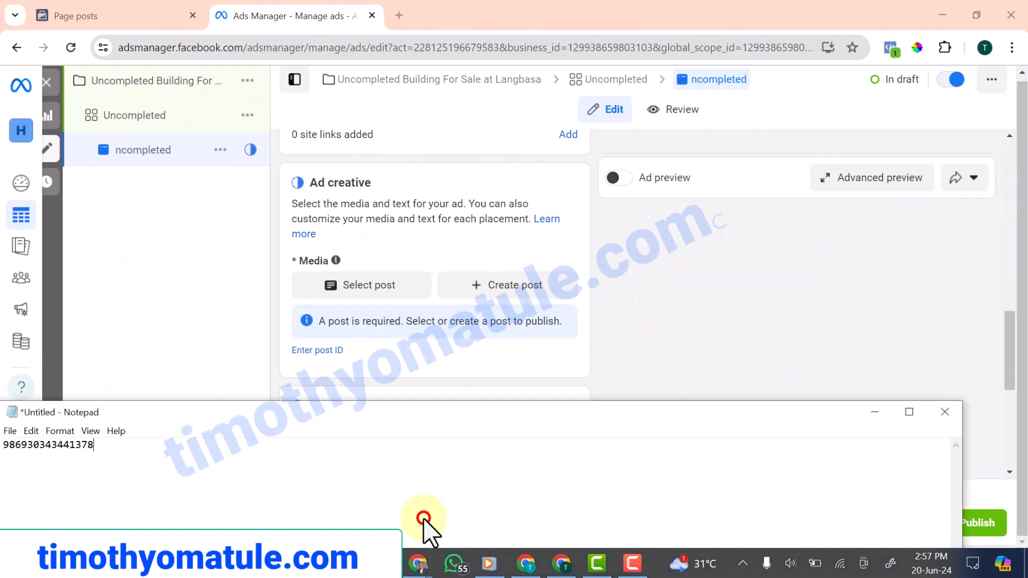
{"action": "left_click_drag", "start_coordinate": [191, 412], "coordinate": [410, 321]}
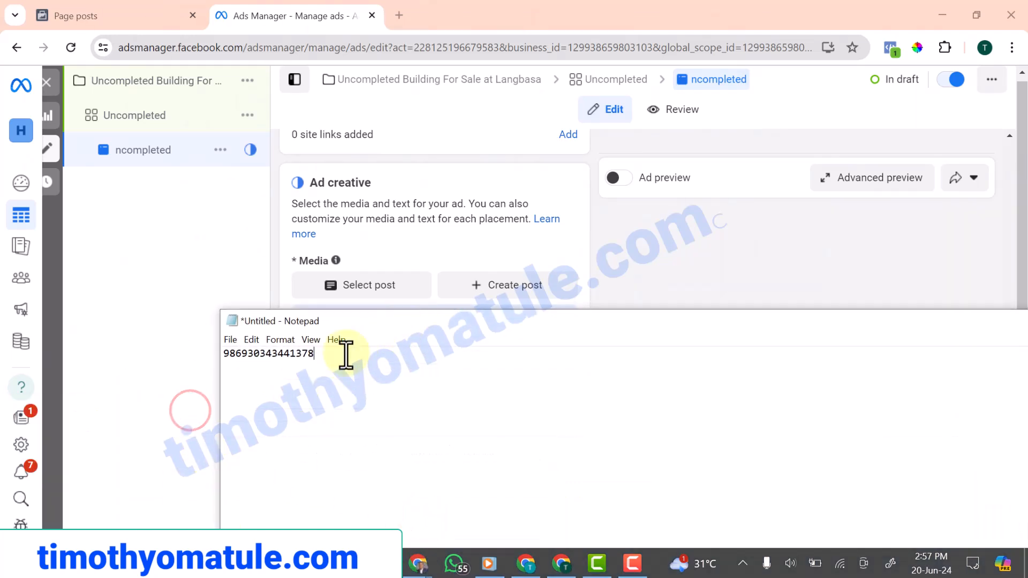
{"action": "left_click_drag", "start_coordinate": [315, 354], "coordinate": [216, 355]}
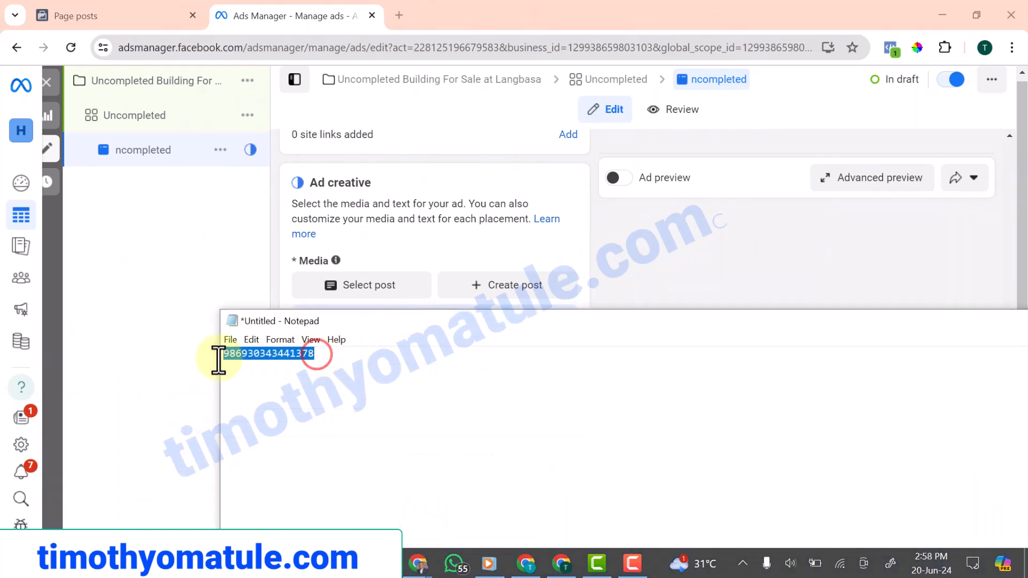
{"action": "right_click", "coordinate": [258, 352]}
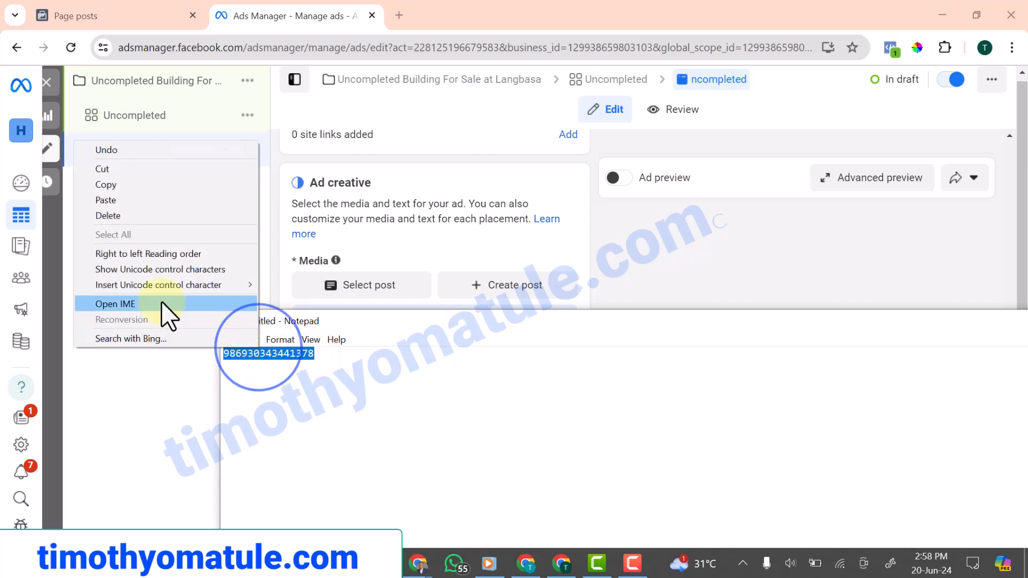
{"action": "left_click", "coordinate": [105, 186]}
{"action": "left_click_drag", "start_coordinate": [428, 325], "coordinate": [268, 413]}
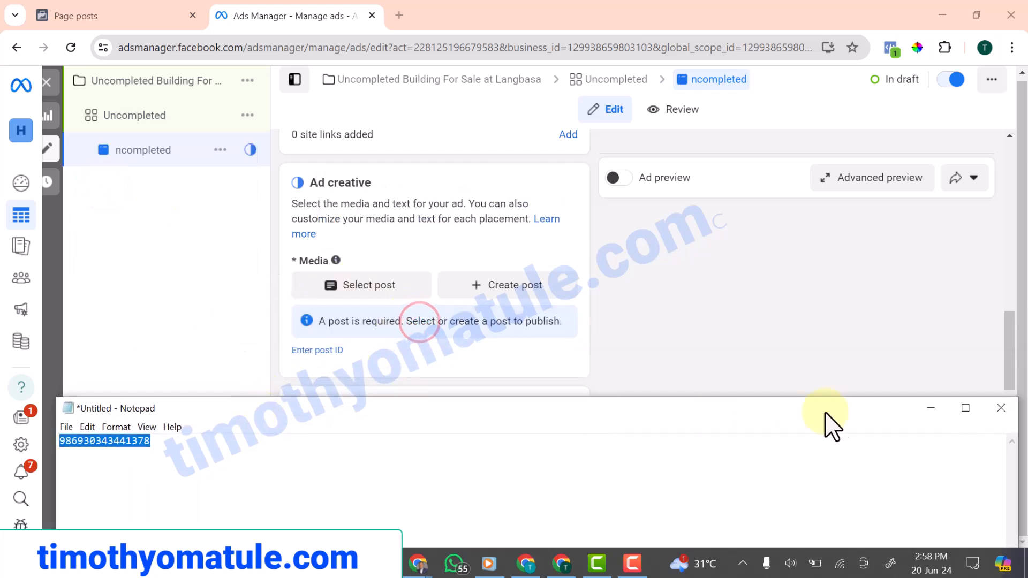
{"action": "left_click", "coordinate": [930, 410]}
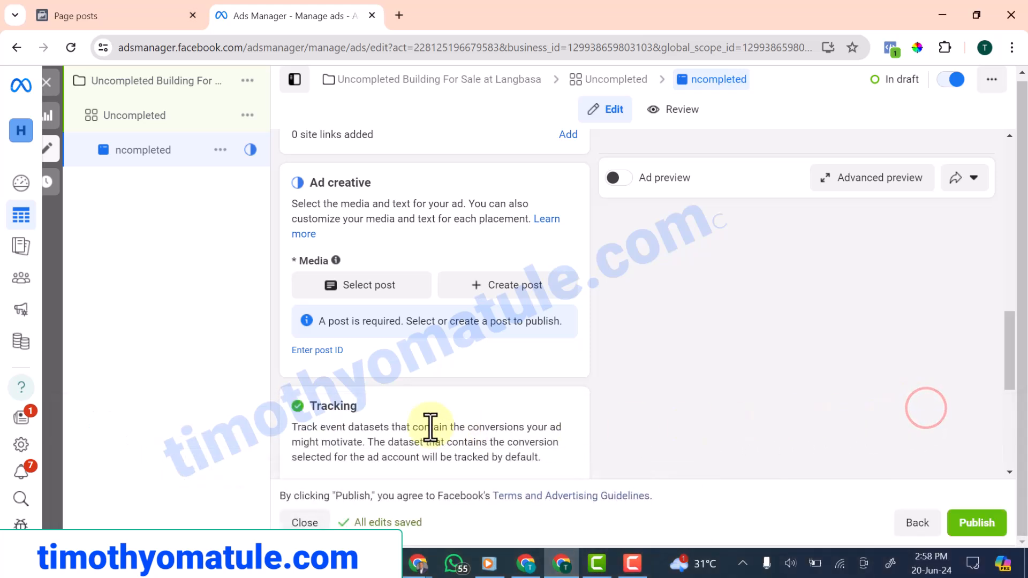
{"action": "left_click", "coordinate": [320, 353]}
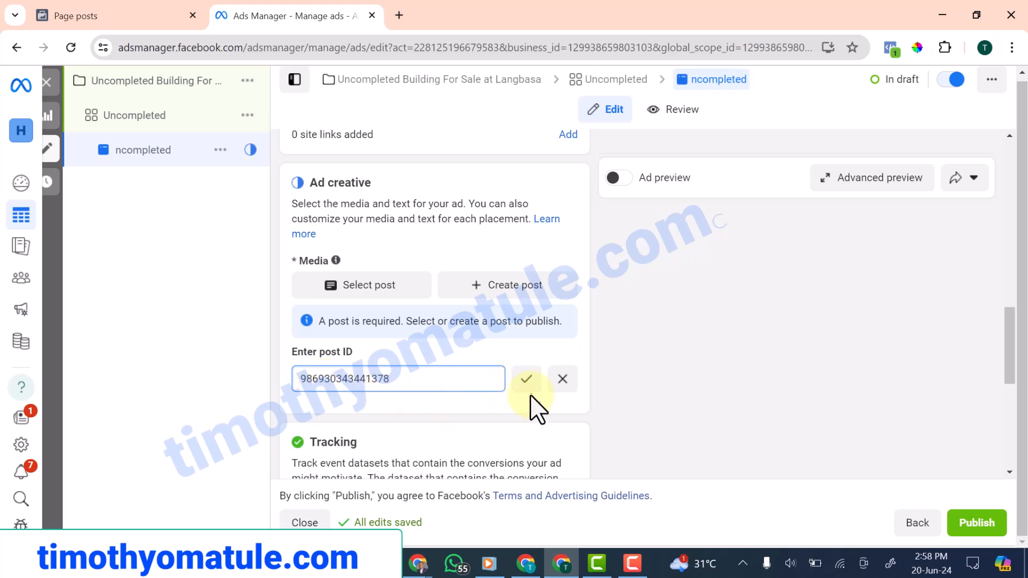
{"action": "left_click", "coordinate": [527, 379]}
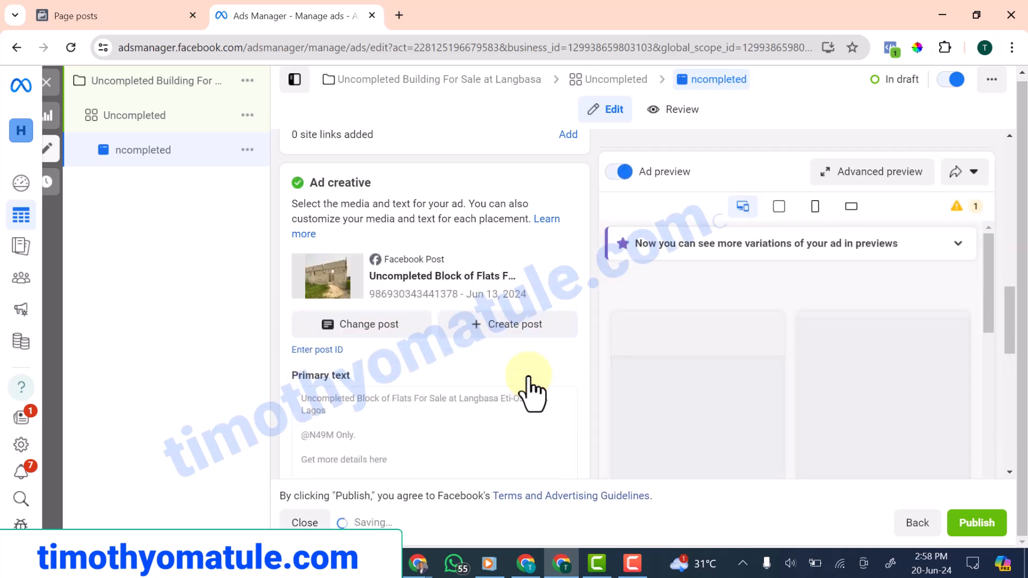
{"action": "scroll", "coordinate": [716, 413], "scroll_direction": "down", "scroll_amount": 5}
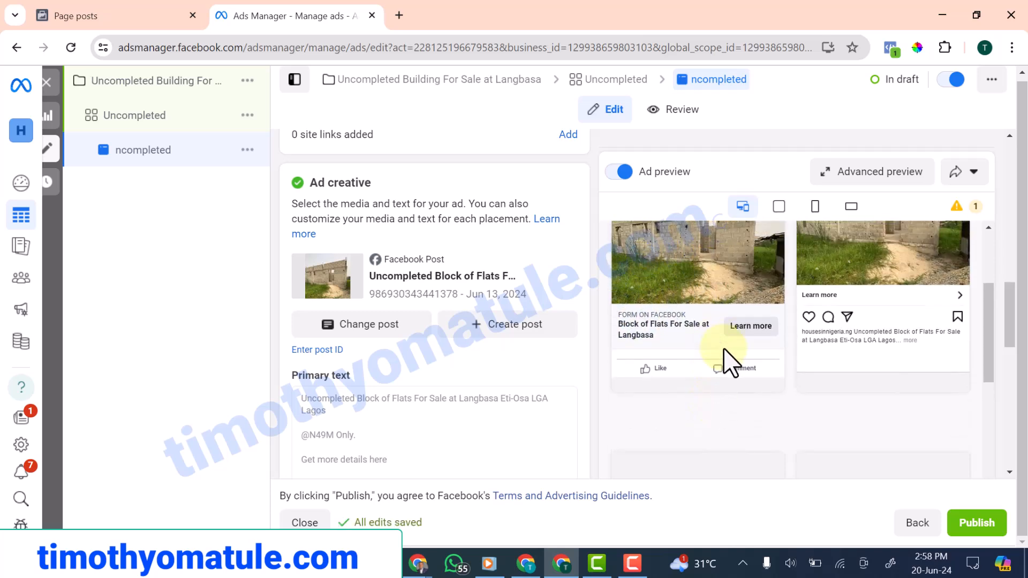
Review the form and previews of the Langbasa flats post with its Learn more link to housesinnigeria.ng
{"action": "scroll", "coordinate": [724, 350], "scroll_direction": "up", "scroll_amount": 2}
{"action": "scroll", "coordinate": [724, 349], "scroll_direction": "up", "scroll_amount": 2}
{"action": "scroll", "coordinate": [723, 349], "scroll_direction": "down", "scroll_amount": 4}
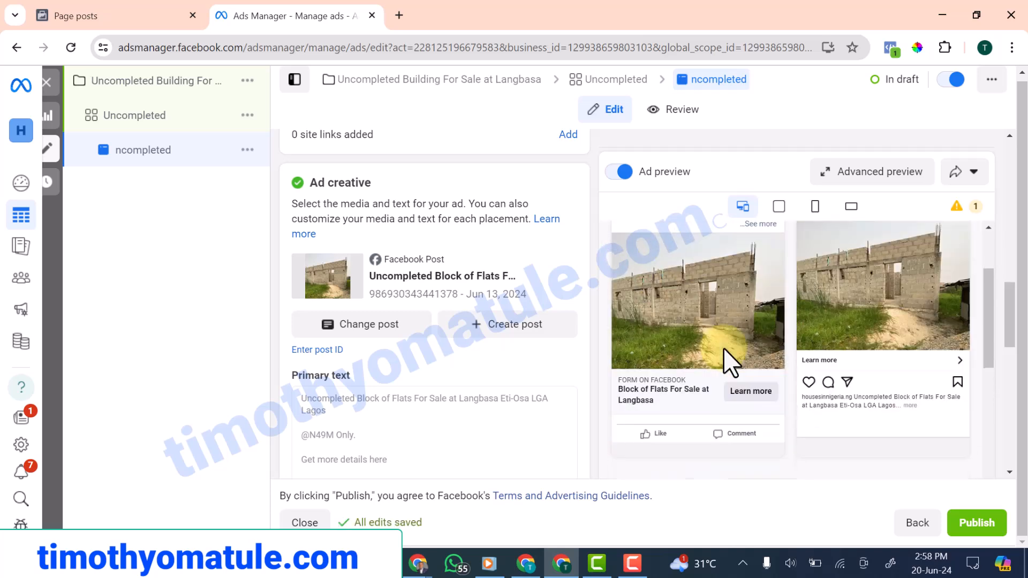
{"action": "scroll", "coordinate": [724, 349], "scroll_direction": "up", "scroll_amount": 1}
{"action": "scroll", "coordinate": [380, 401], "scroll_direction": "up", "scroll_amount": 1}
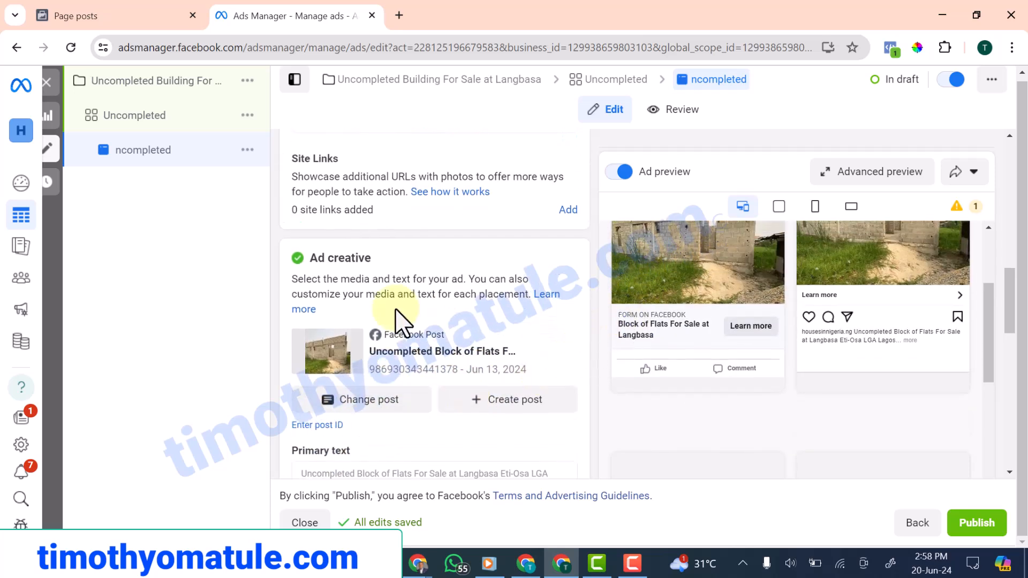
{"action": "scroll", "coordinate": [403, 315], "scroll_direction": "down", "scroll_amount": 4}
{"action": "scroll", "coordinate": [431, 372], "scroll_direction": "down", "scroll_amount": 2}
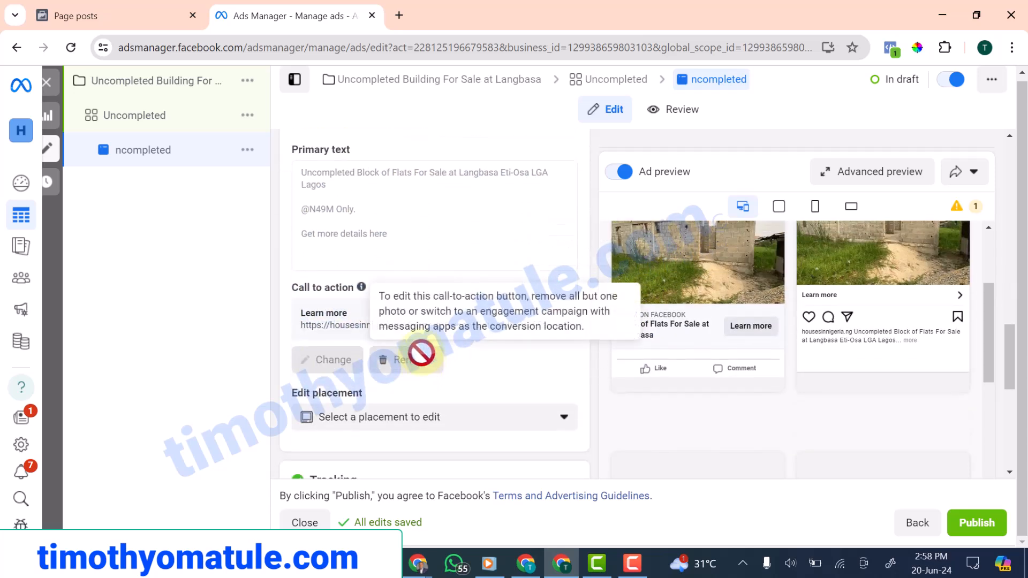
{"action": "scroll", "coordinate": [407, 267], "scroll_direction": "up", "scroll_amount": 3}
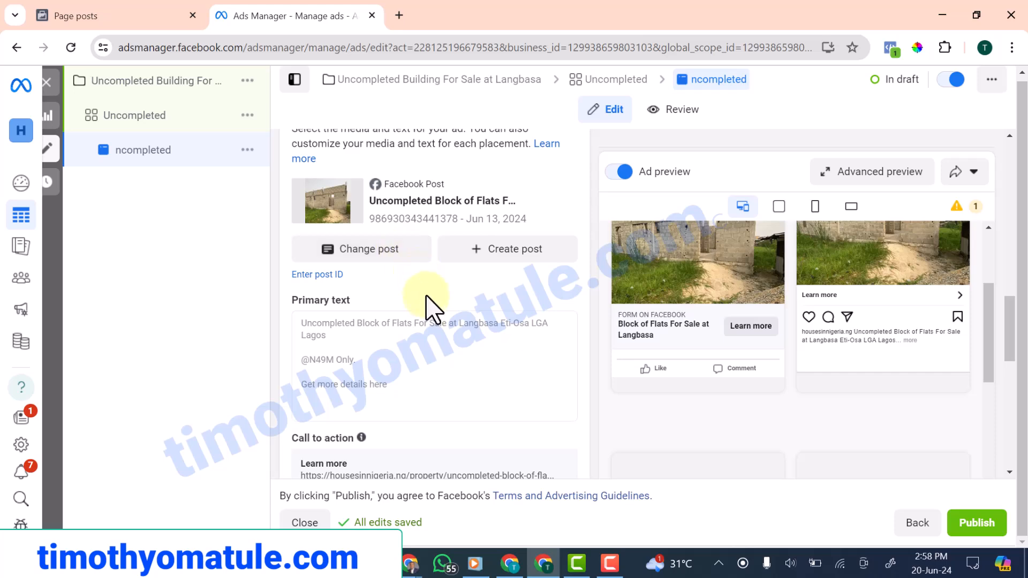
{"action": "scroll", "coordinate": [436, 335], "scroll_direction": "up", "scroll_amount": 1}
{"action": "scroll", "coordinate": [701, 300], "scroll_direction": "up", "scroll_amount": 4}
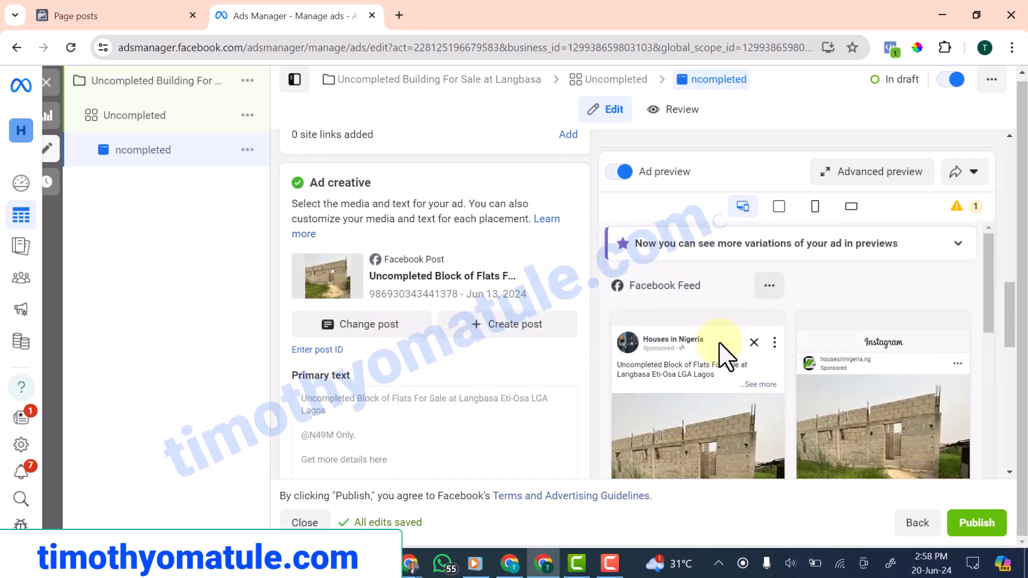
{"action": "scroll", "coordinate": [629, 368], "scroll_direction": "down", "scroll_amount": 1}
{"action": "scroll", "coordinate": [500, 407], "scroll_direction": "down", "scroll_amount": 3}
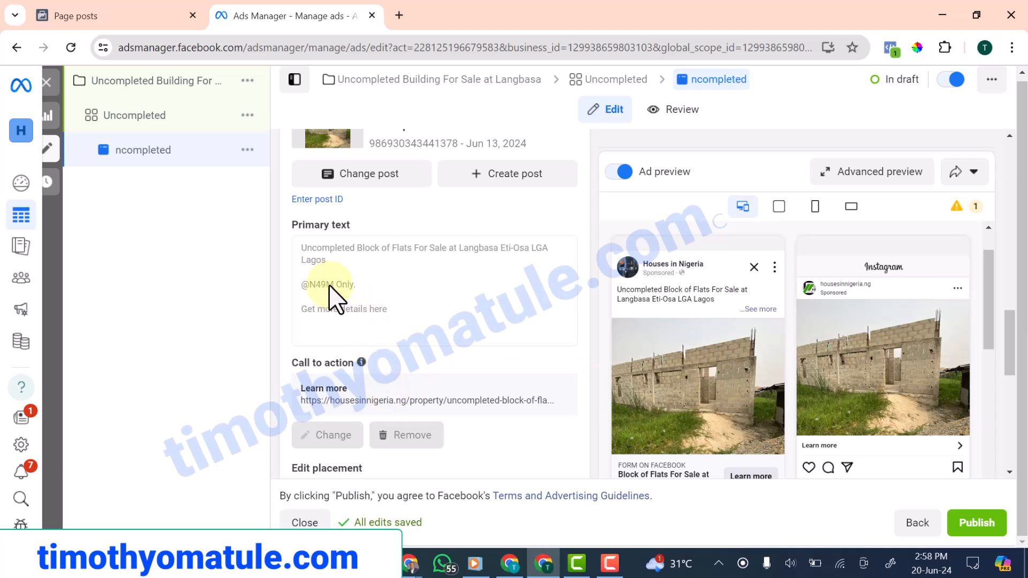
{"action": "scroll", "coordinate": [382, 328], "scroll_direction": "up", "scroll_amount": 1}
{"action": "scroll", "coordinate": [361, 332], "scroll_direction": "down", "scroll_amount": 1}
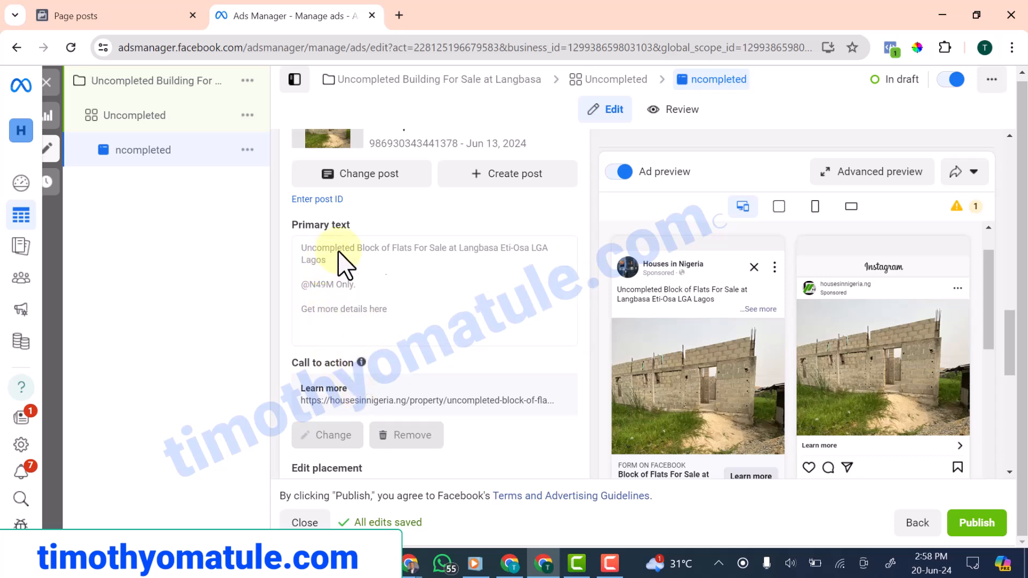
{"action": "scroll", "coordinate": [381, 261], "scroll_direction": "down", "scroll_amount": 6}
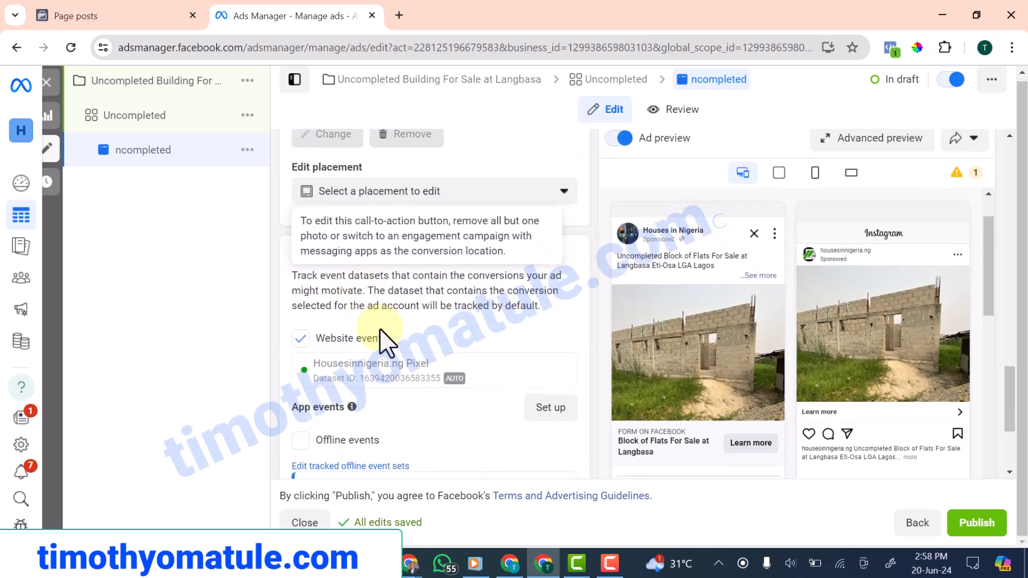
{"action": "scroll", "coordinate": [368, 442], "scroll_direction": "down", "scroll_amount": 3}
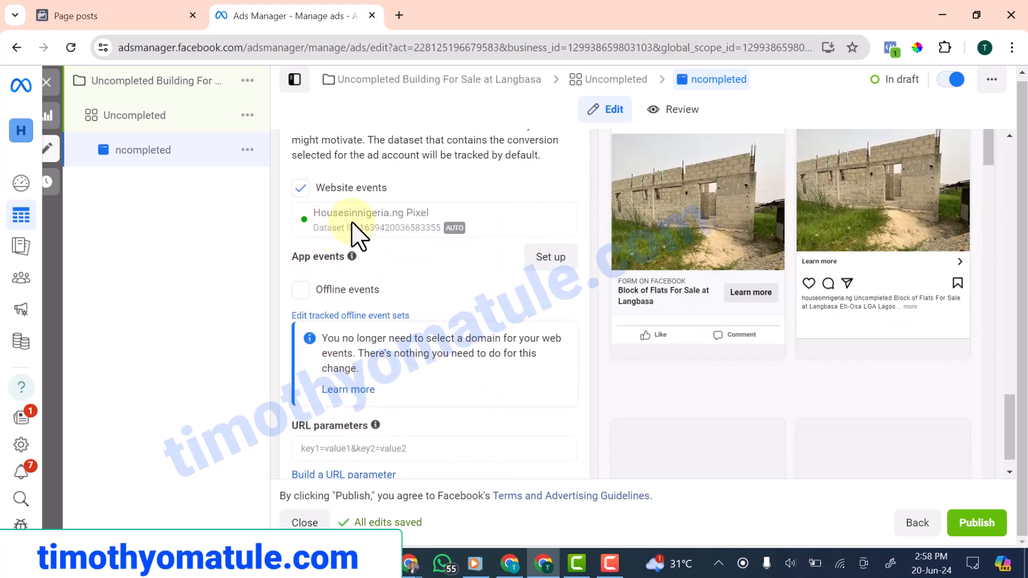
{"action": "scroll", "coordinate": [328, 385], "scroll_direction": "down", "scroll_amount": 1}
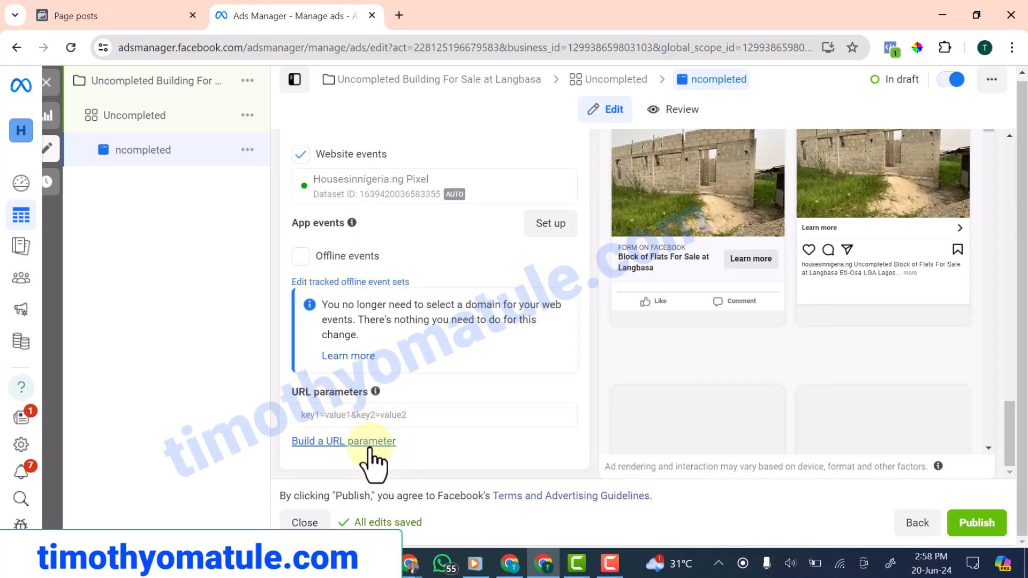
{"action": "scroll", "coordinate": [365, 409], "scroll_direction": "up", "scroll_amount": 4}
{"action": "scroll", "coordinate": [364, 391], "scroll_direction": "up", "scroll_amount": 3}
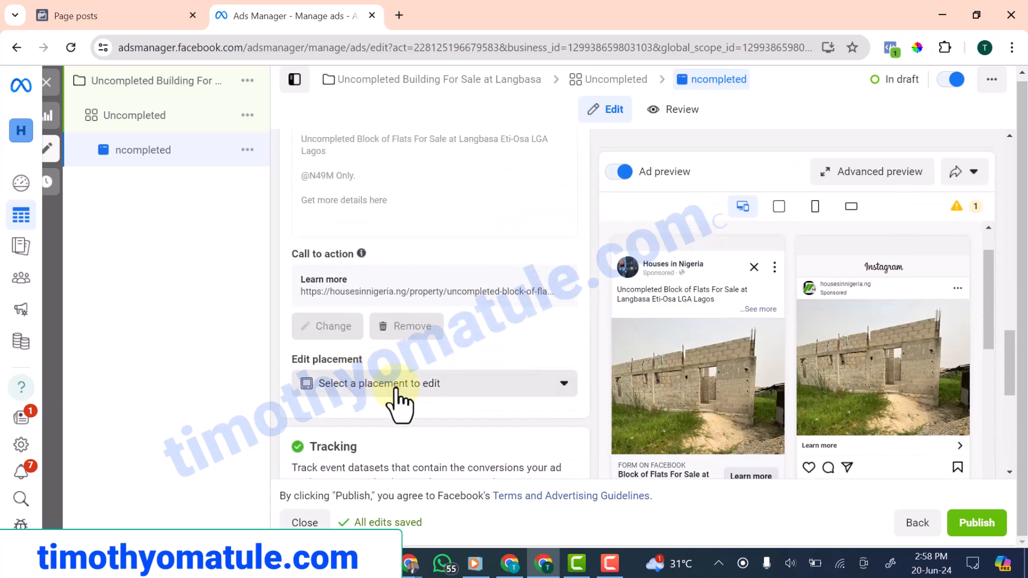
{"action": "scroll", "coordinate": [344, 275], "scroll_direction": "up", "scroll_amount": 6}
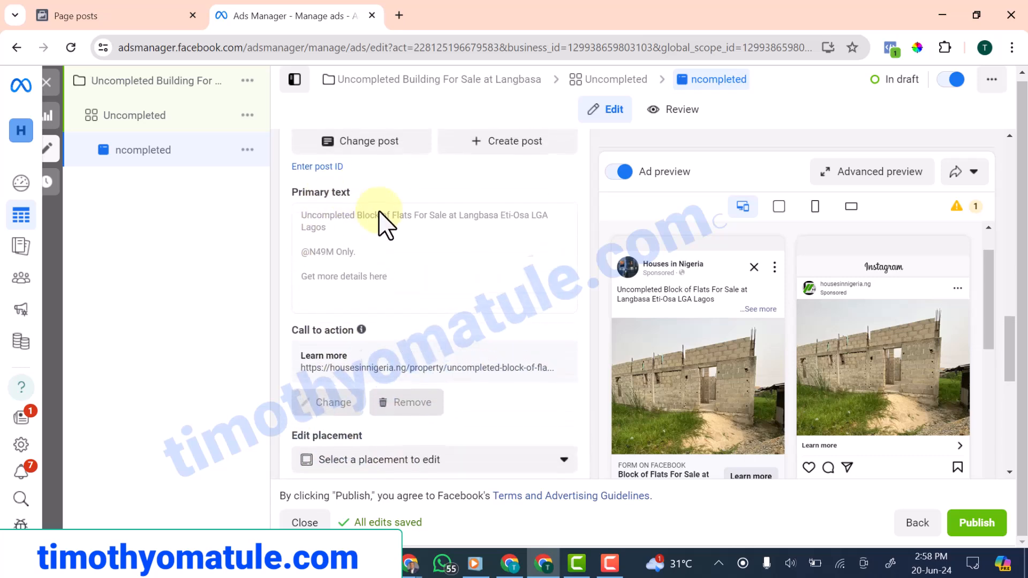
{"action": "scroll", "coordinate": [506, 342], "scroll_direction": "up", "scroll_amount": 10}
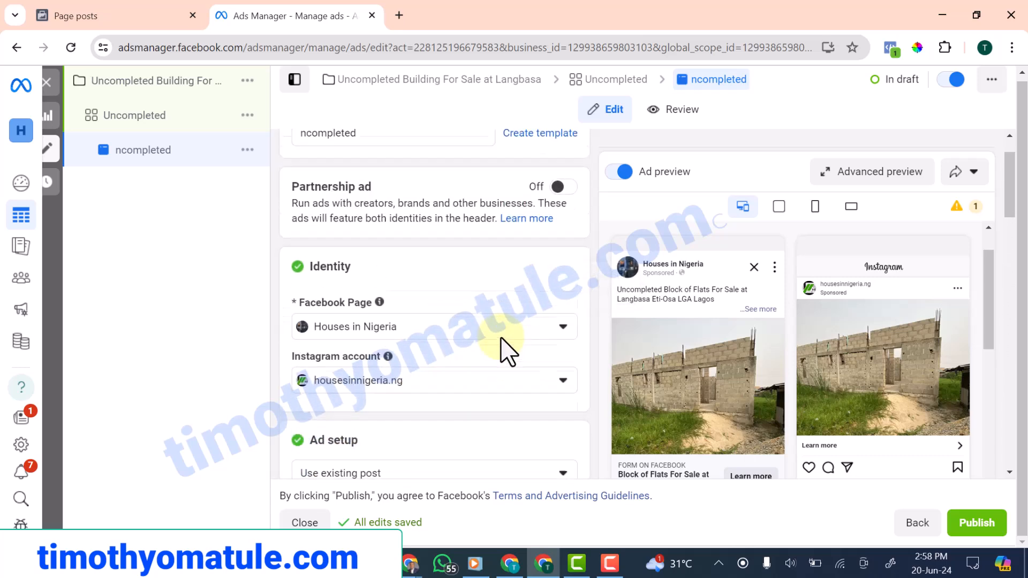
Publish the finished ad, which ends with an account error instead of draft status
{"action": "left_click", "coordinate": [974, 529]}
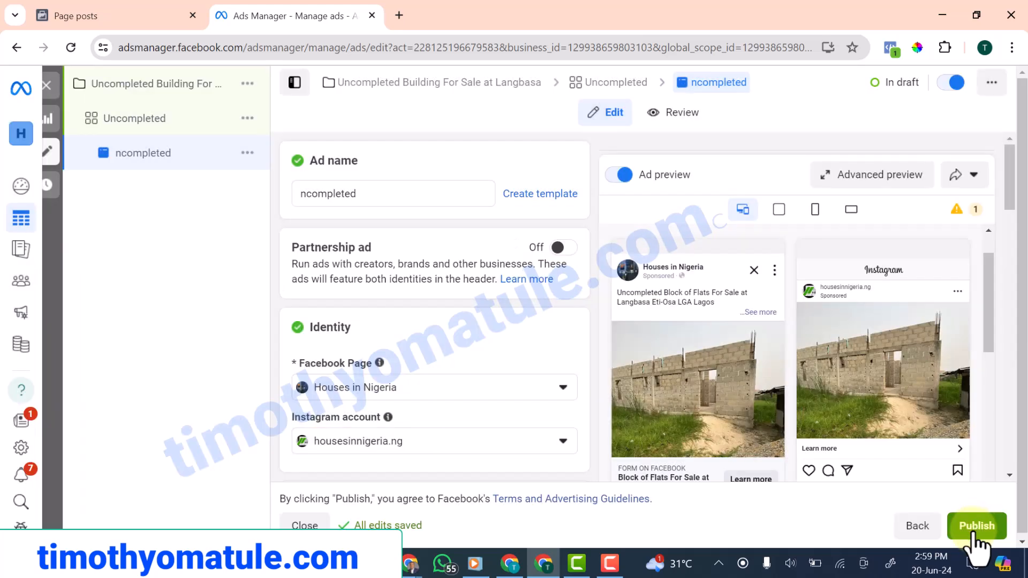
{"action": "scroll", "coordinate": [741, 425], "scroll_direction": "down", "scroll_amount": 4}
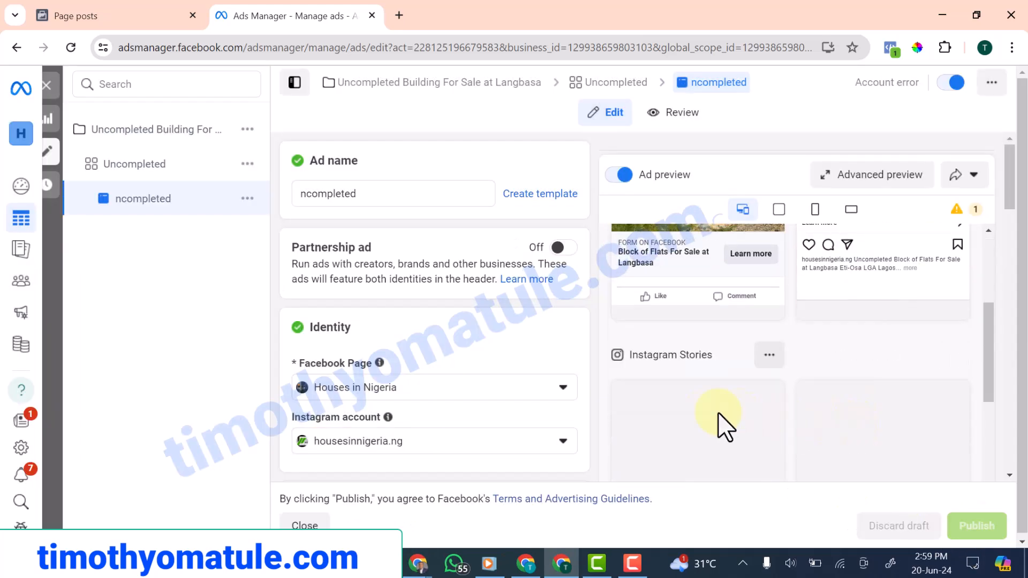
{"action": "scroll", "coordinate": [832, 415], "scroll_direction": "up", "scroll_amount": 3}
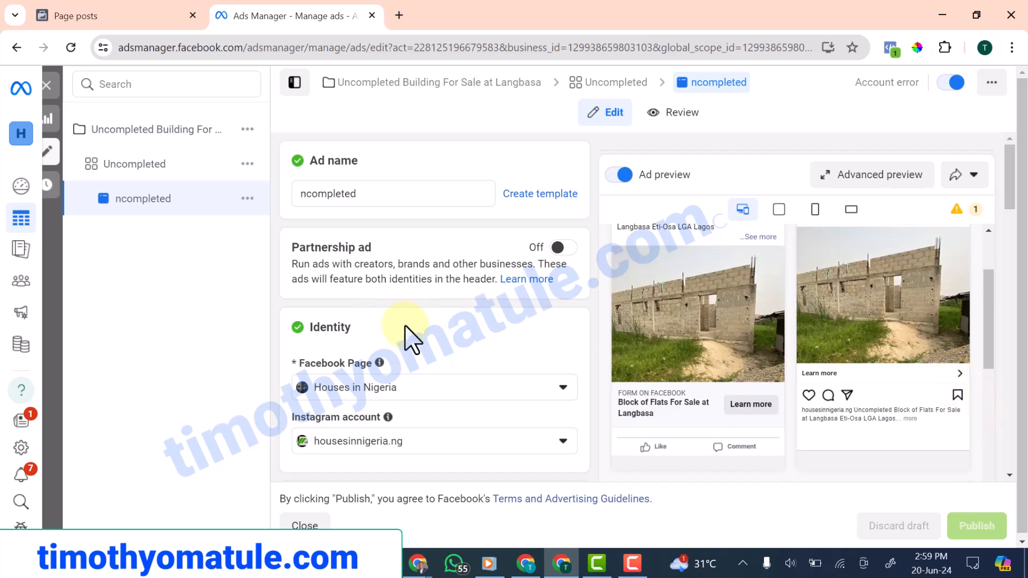